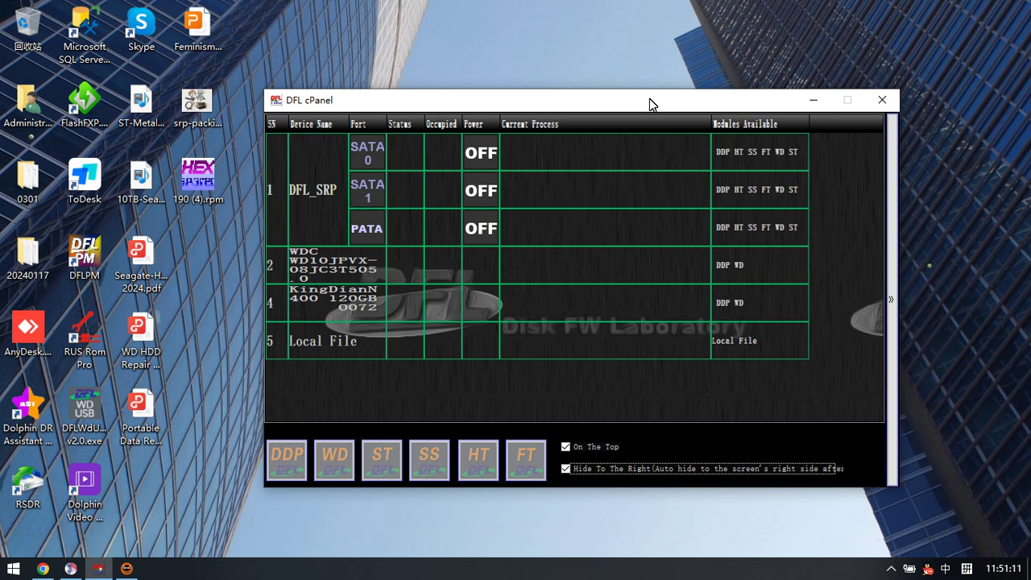
Minimize the DFL cPanel to locate the 190 (4).rpm file on the desktop, and restore the panel.
click(809, 102)
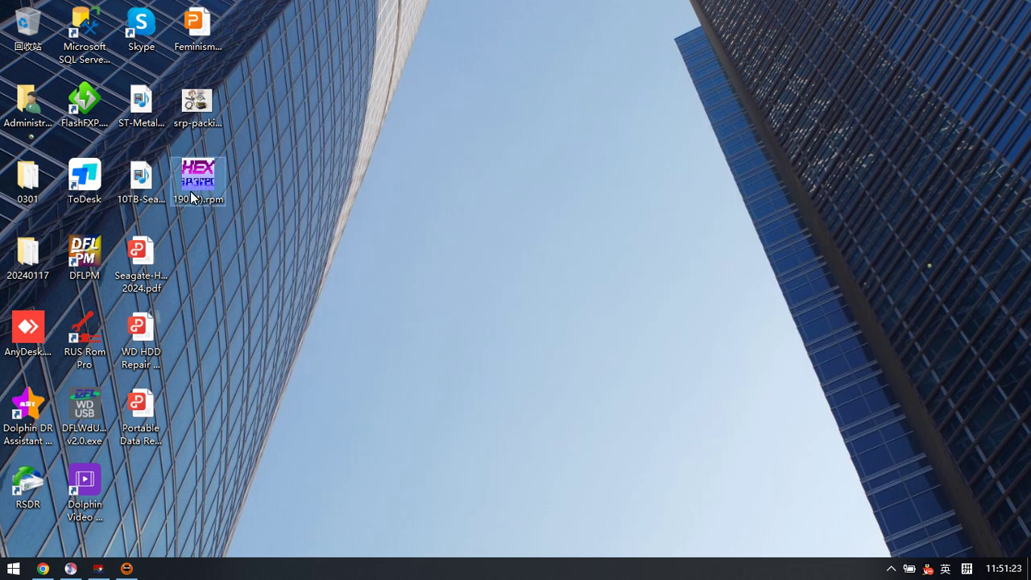
mouse_move(212, 196)
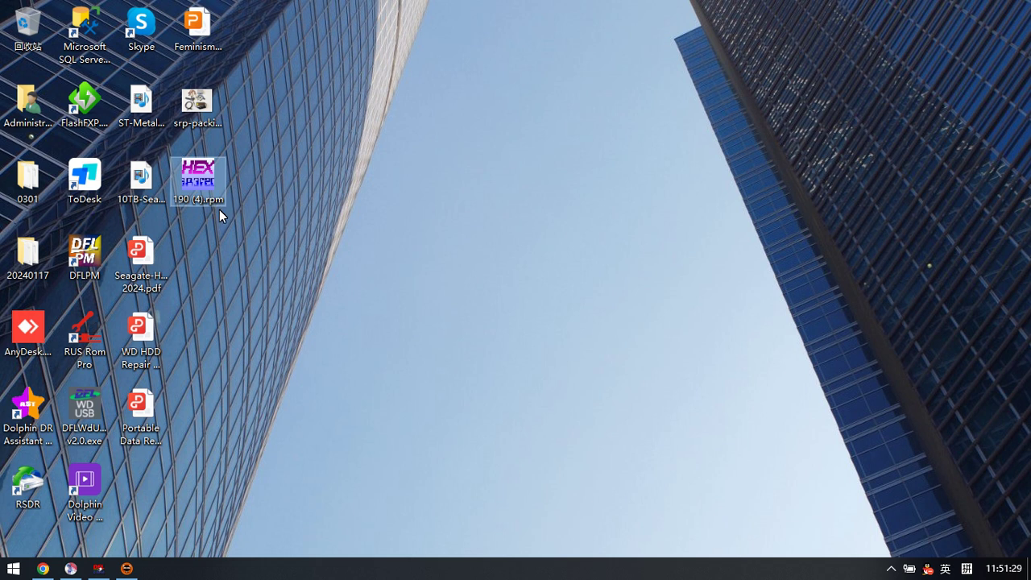
click(99, 567)
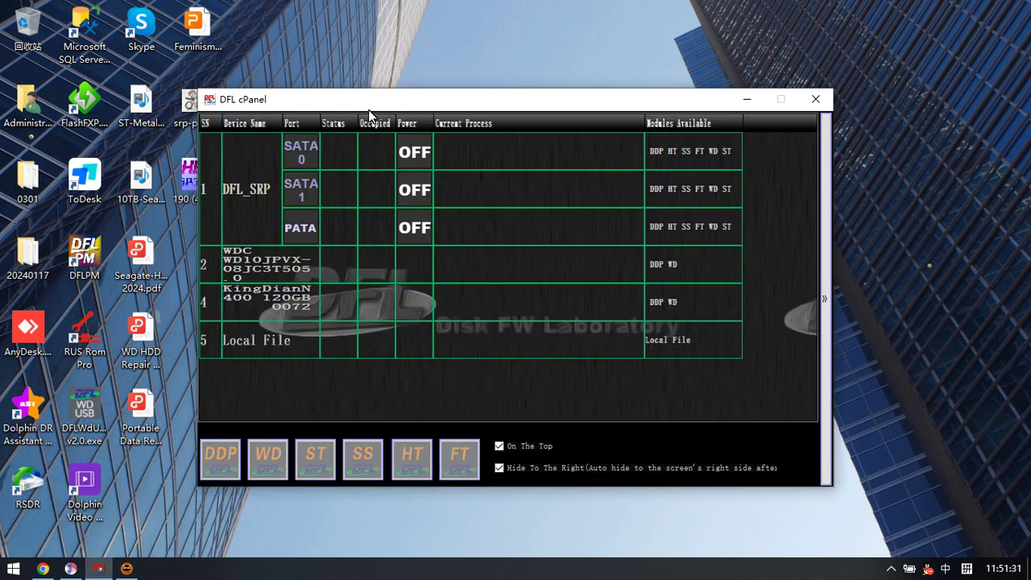
Launch the DDP module for the SATA 0 port of the DFL_SRP device.
drag(369, 111, 440, 95)
double_click(408, 146)
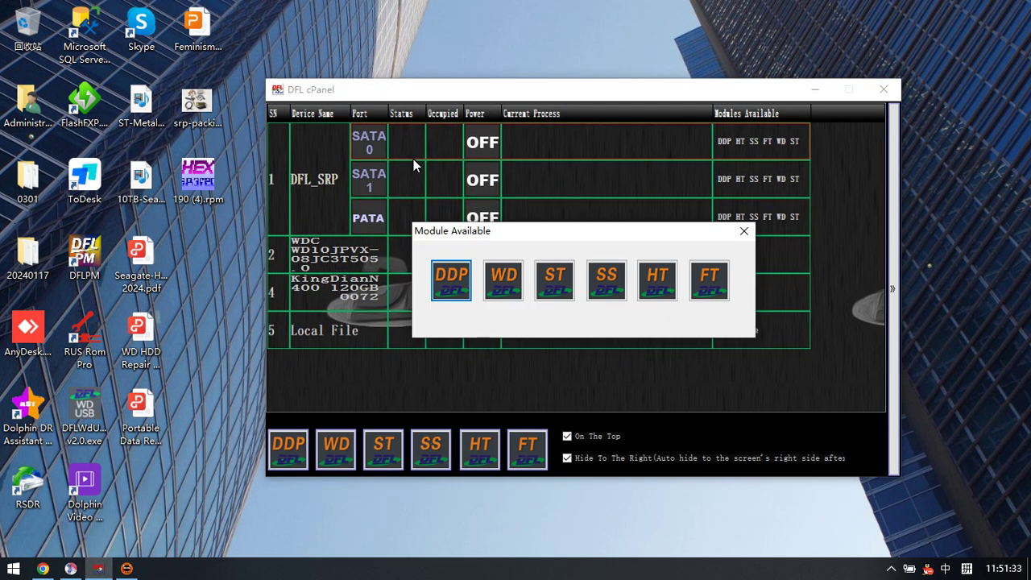
click(452, 283)
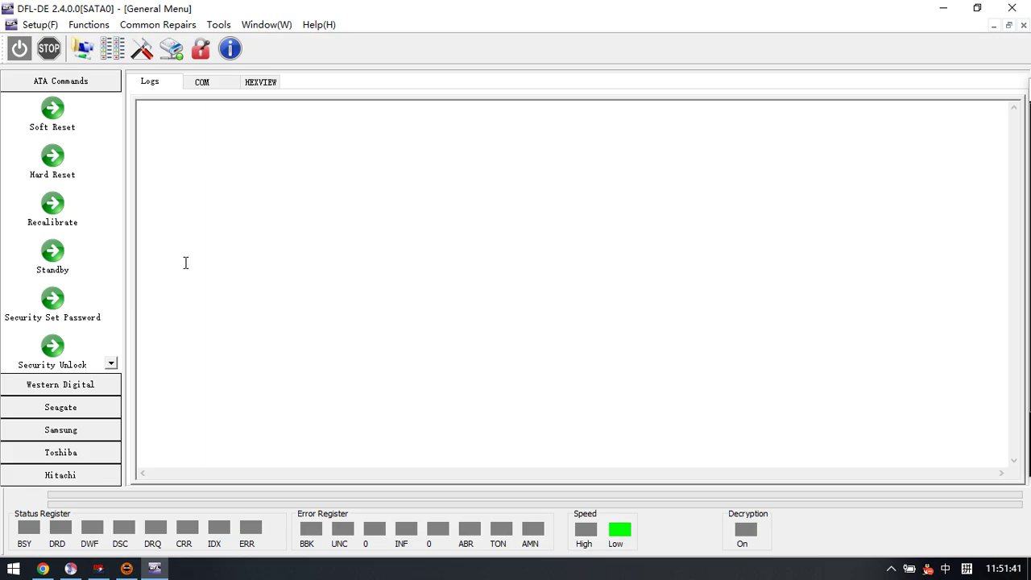
Start the Western Digital Repair 190 function in Intelligent mode.
click(79, 385)
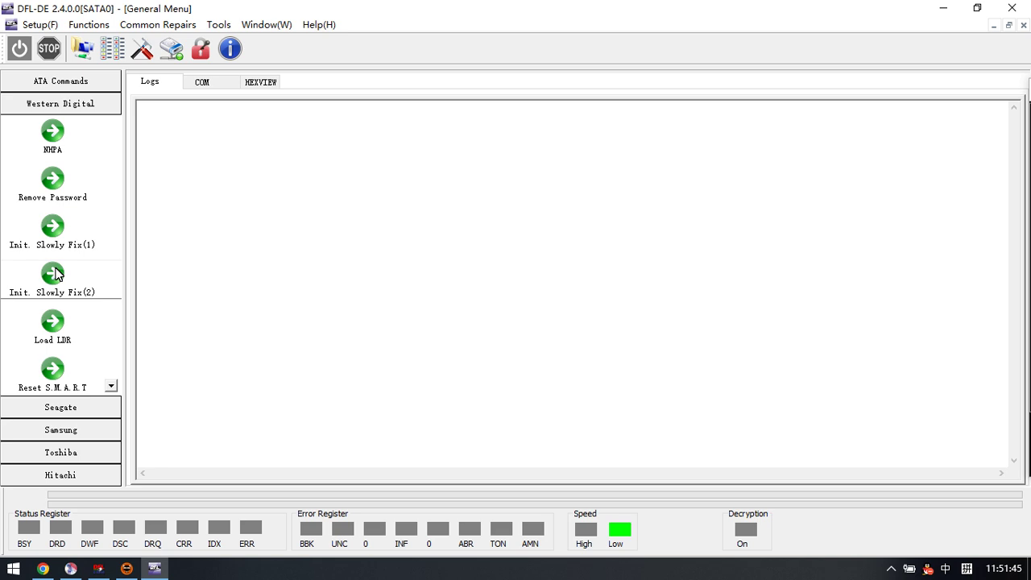
click(83, 380)
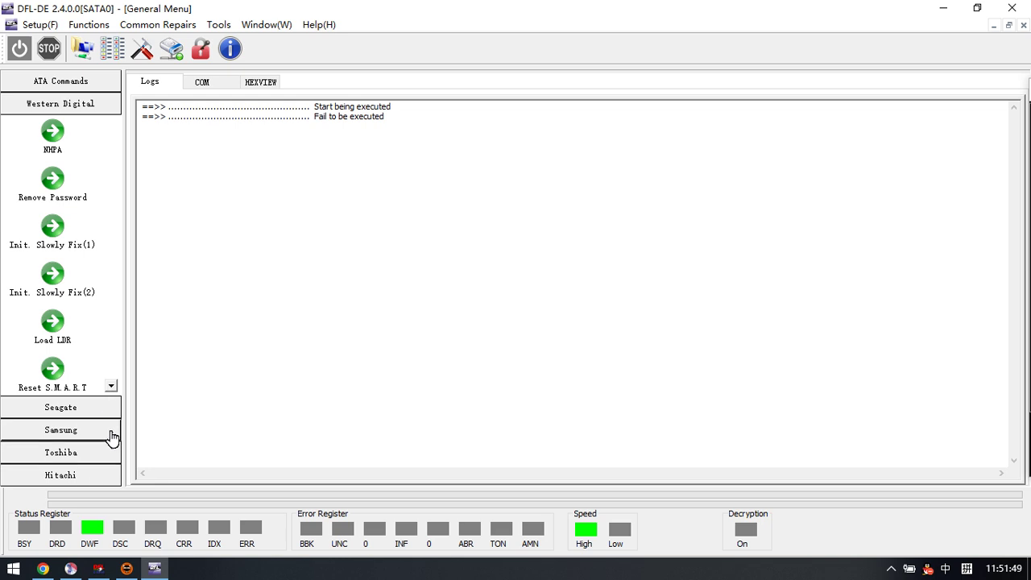
click(111, 388)
click(61, 288)
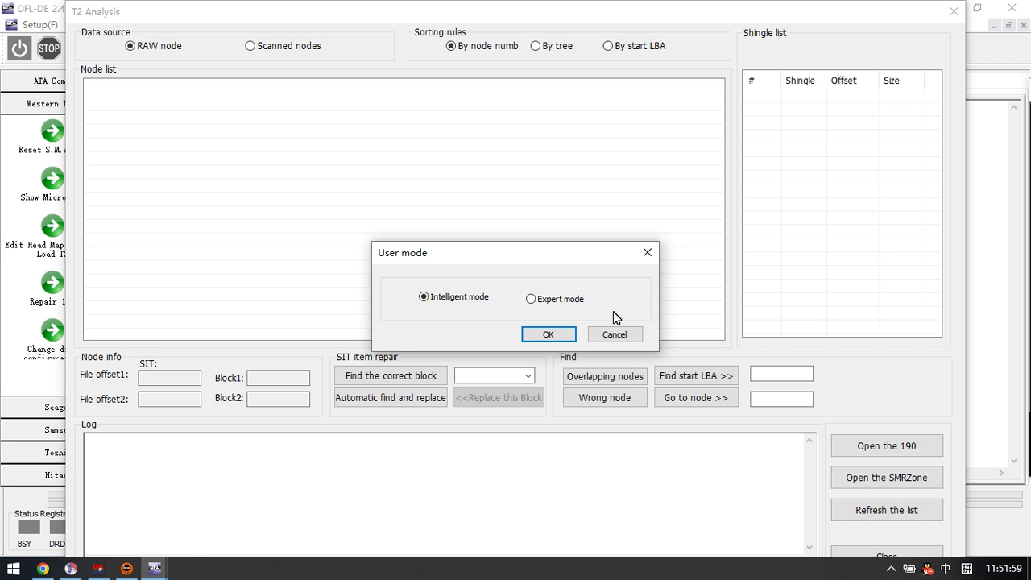
click(546, 334)
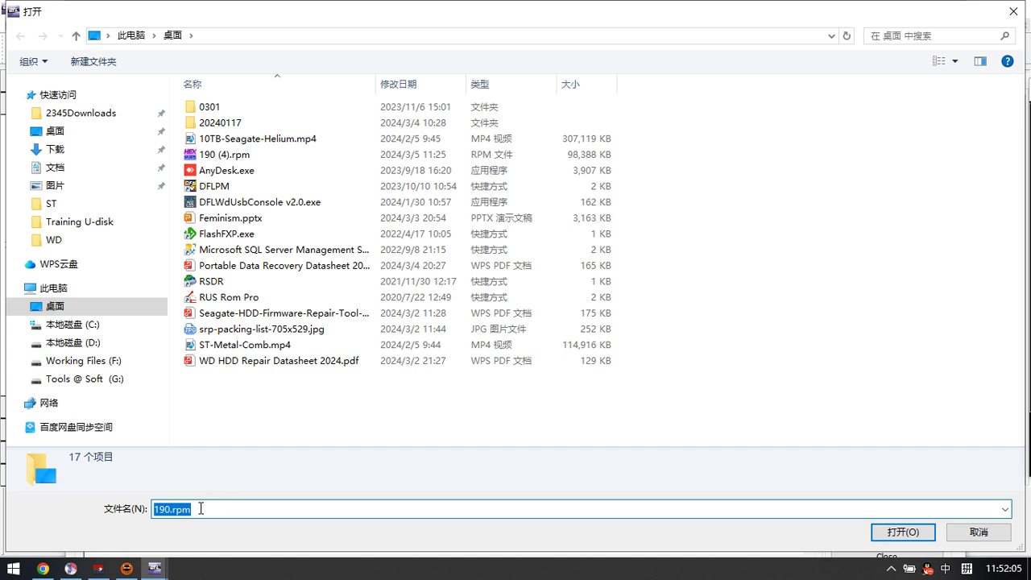
Load the 190 (4).rpm file from the desktop and sort its RAW nodes by start LBA.
click(240, 159)
double_click(240, 158)
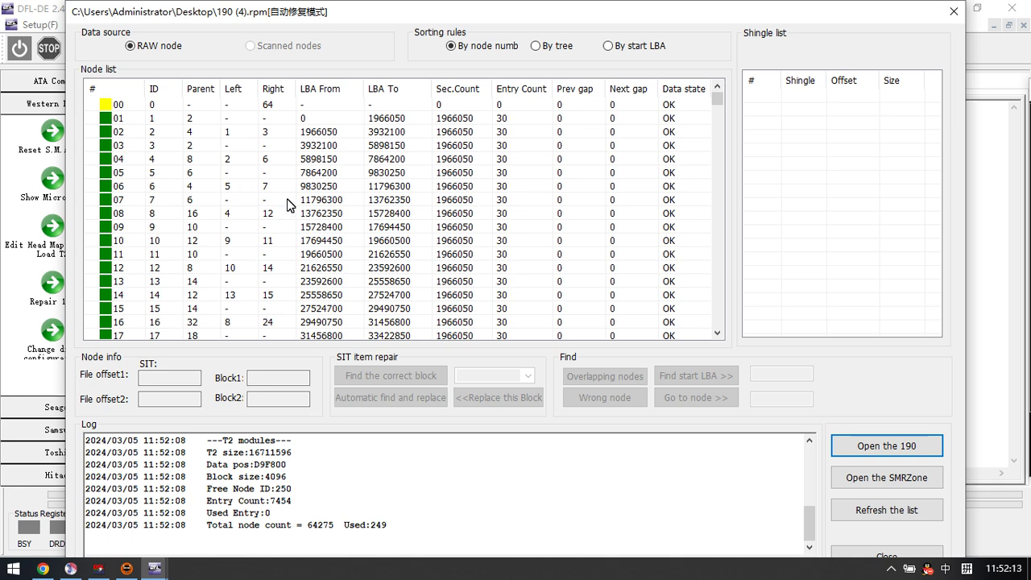
click(610, 47)
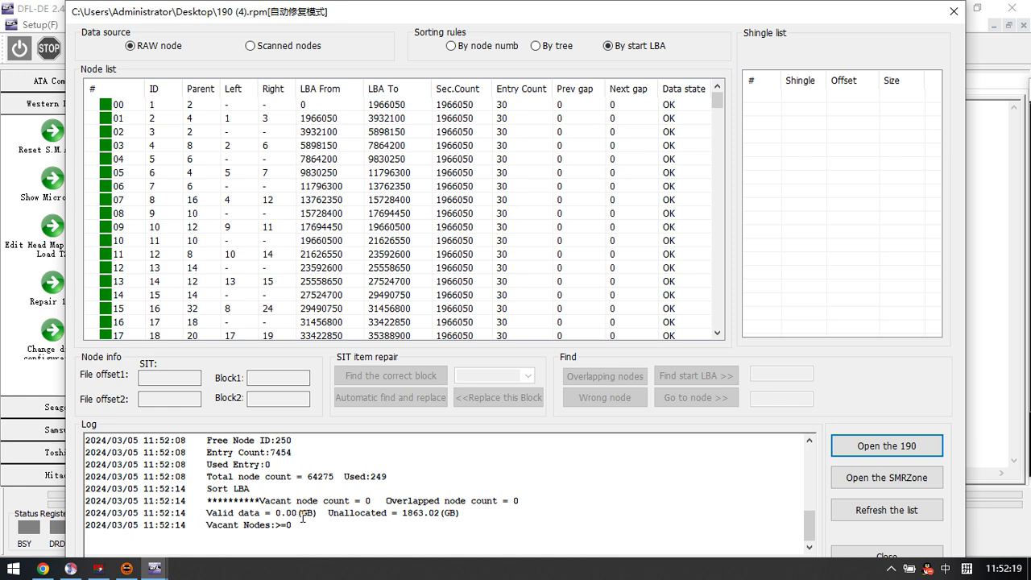
Examine the valid data and unallocated figures in the log and the entries of the RAW node list.
drag(206, 512, 318, 512)
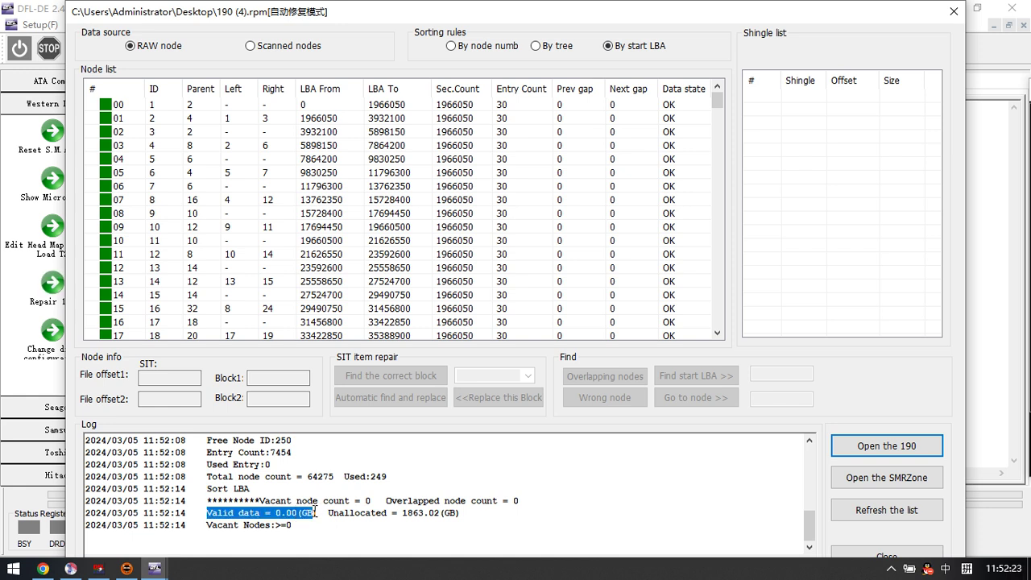
click(345, 514)
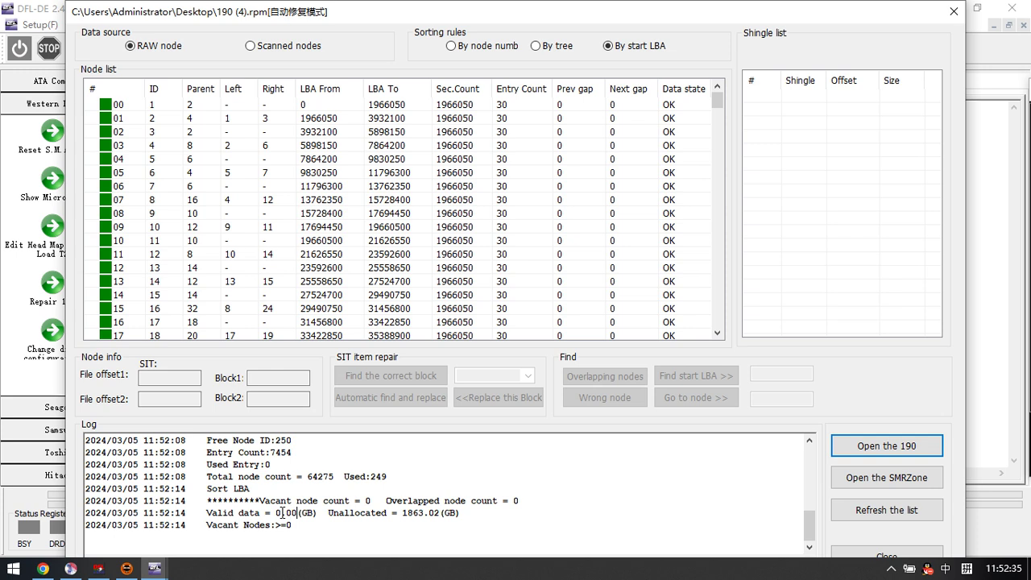
drag(317, 513, 206, 514)
drag(462, 513, 187, 513)
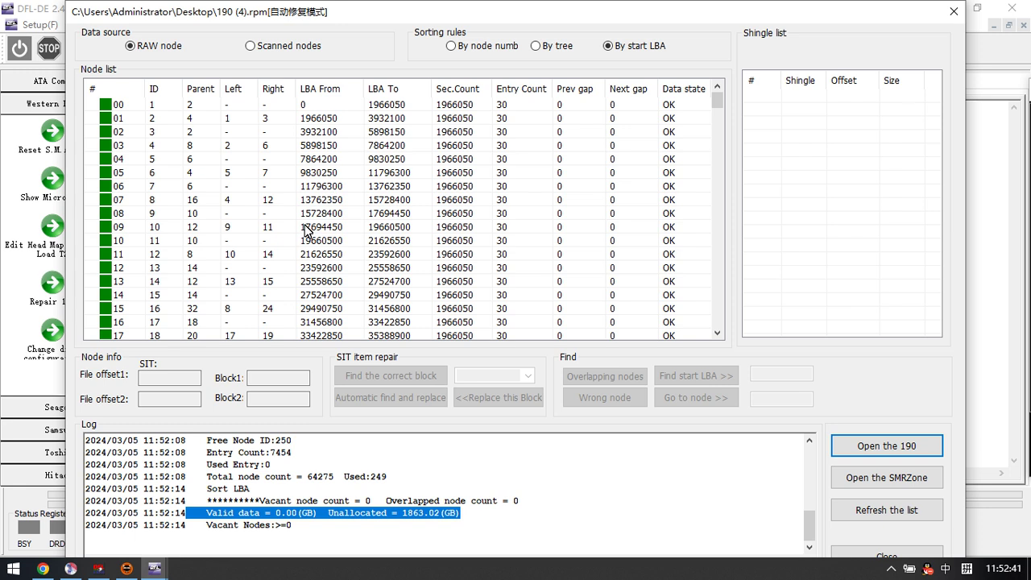
click(292, 500)
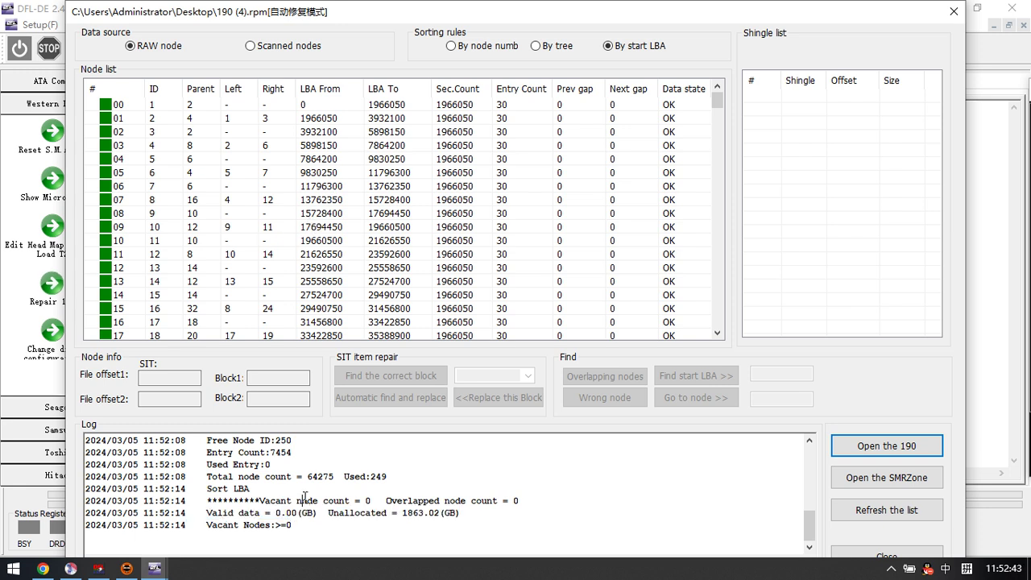
click(281, 186)
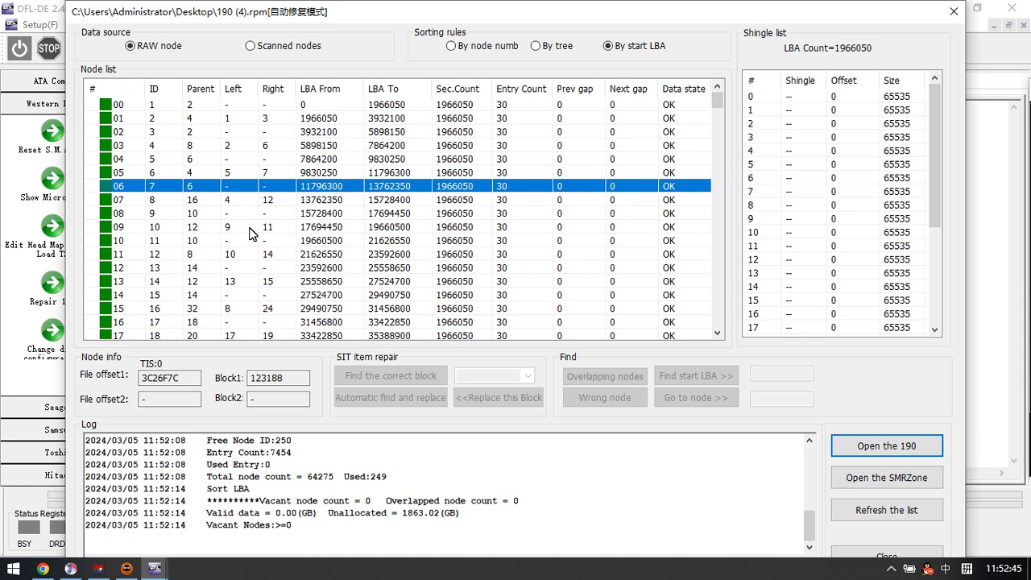
scroll(254, 234, down, 7)
scroll(254, 274, up, 7)
drag(375, 12, 389, 12)
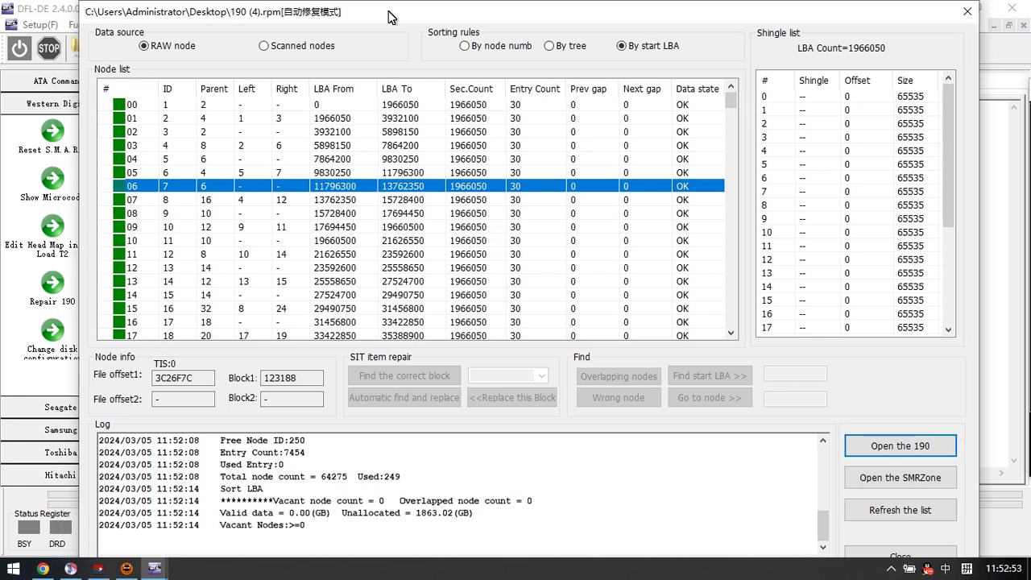
Run Automatic repair on the RAW node list and save the T2 data as T2Data.bin on the desktop.
right_click(308, 159)
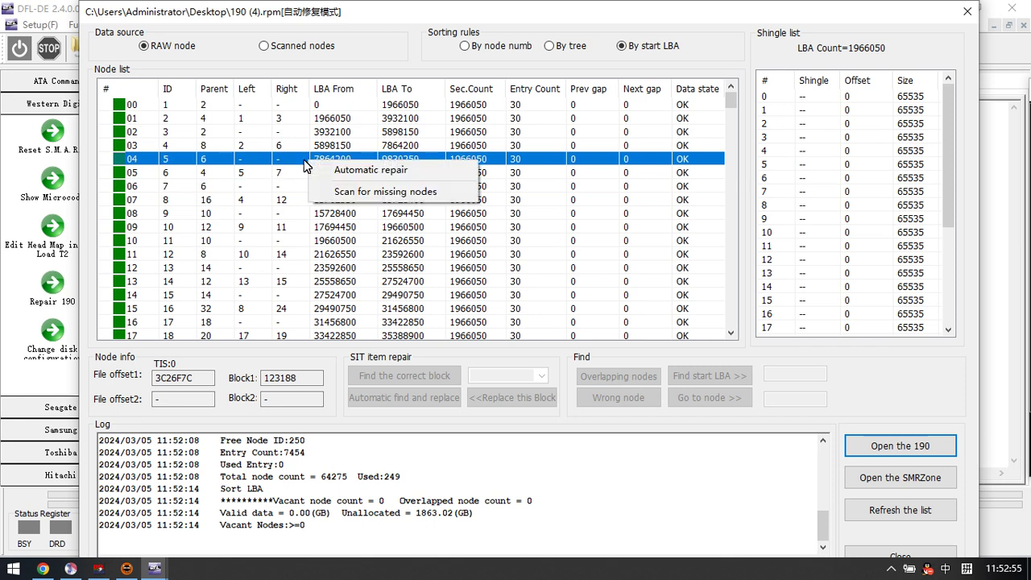
right_click(270, 159)
right_click(248, 187)
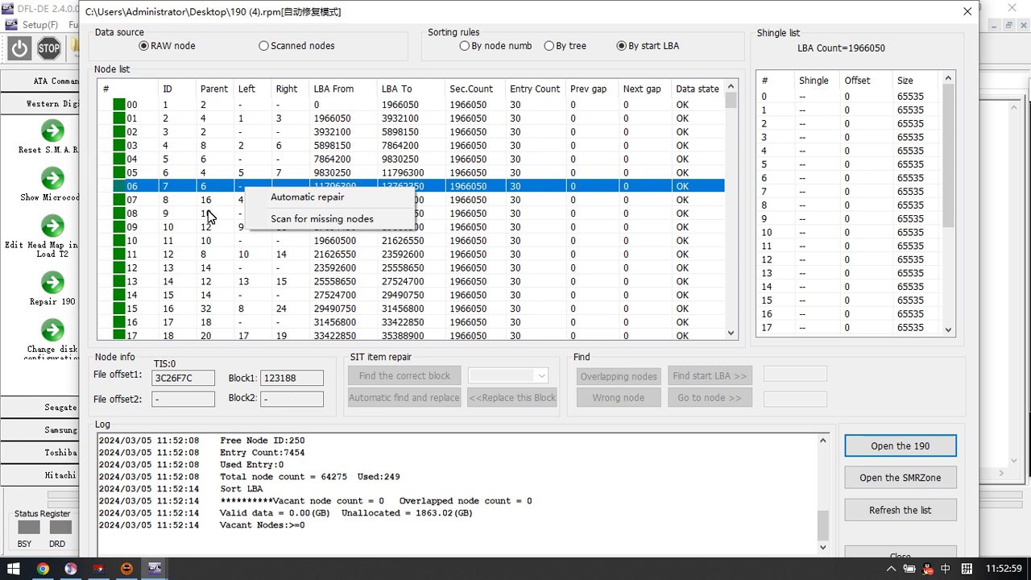
click(291, 197)
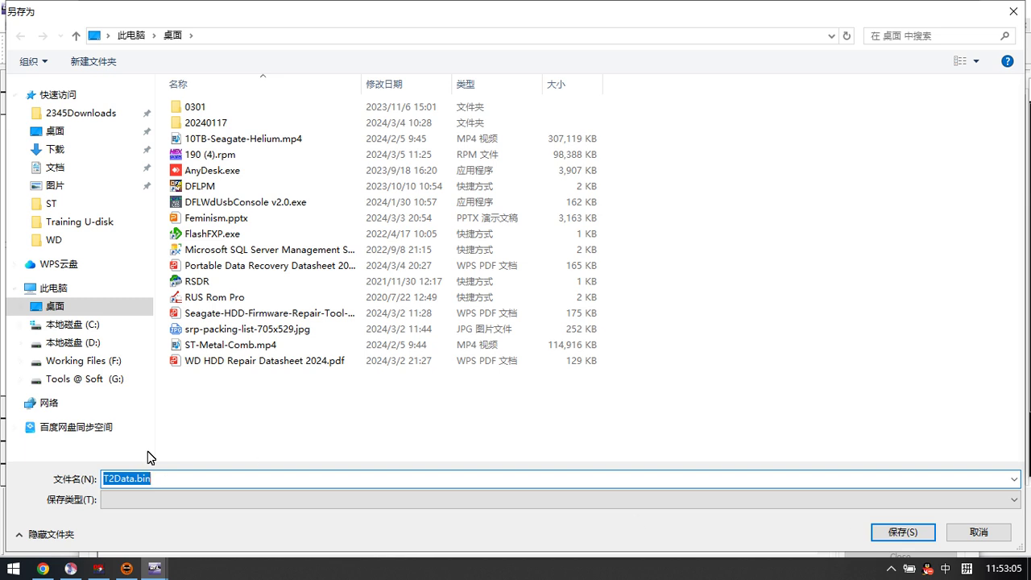
click(913, 535)
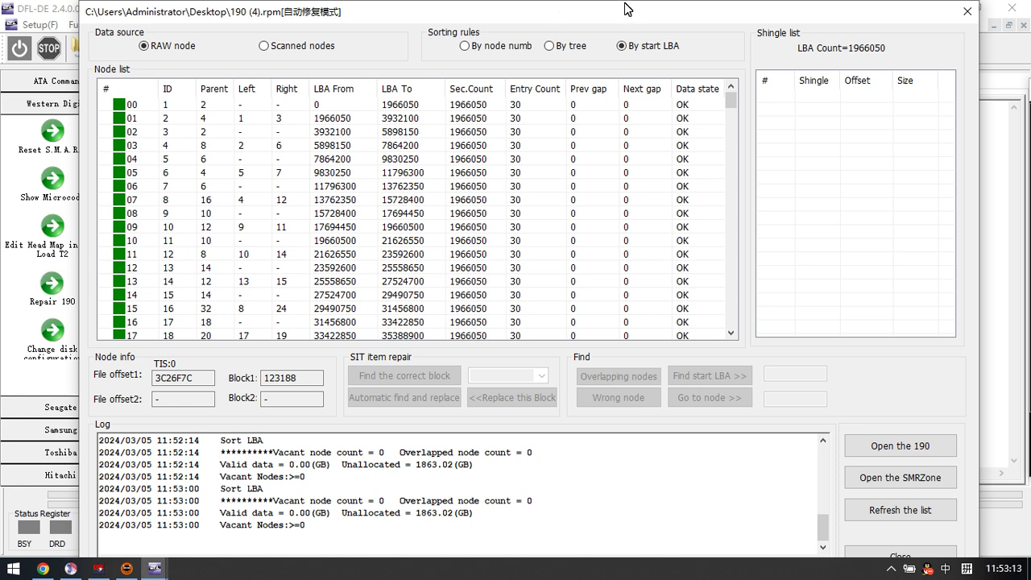
drag(626, 9, 621, 9)
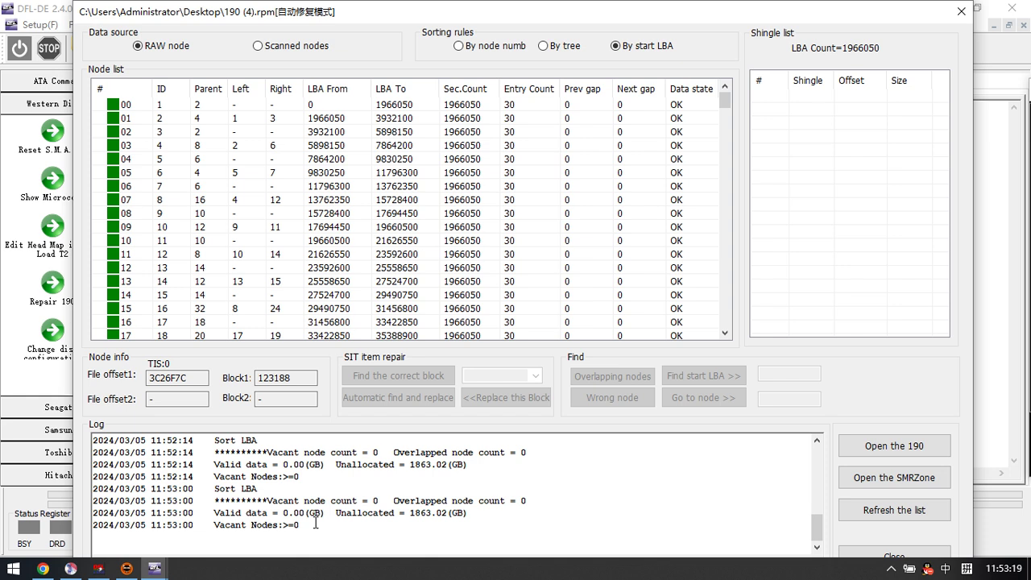
Check the latest valid data and unallocated figures logged after the automatic repair.
drag(468, 513, 87, 514)
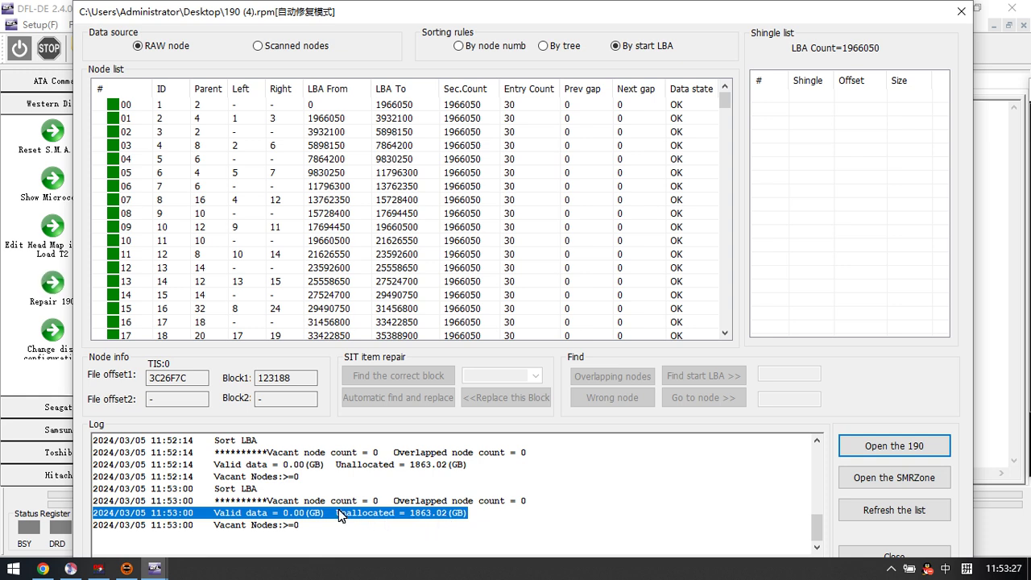
click(271, 517)
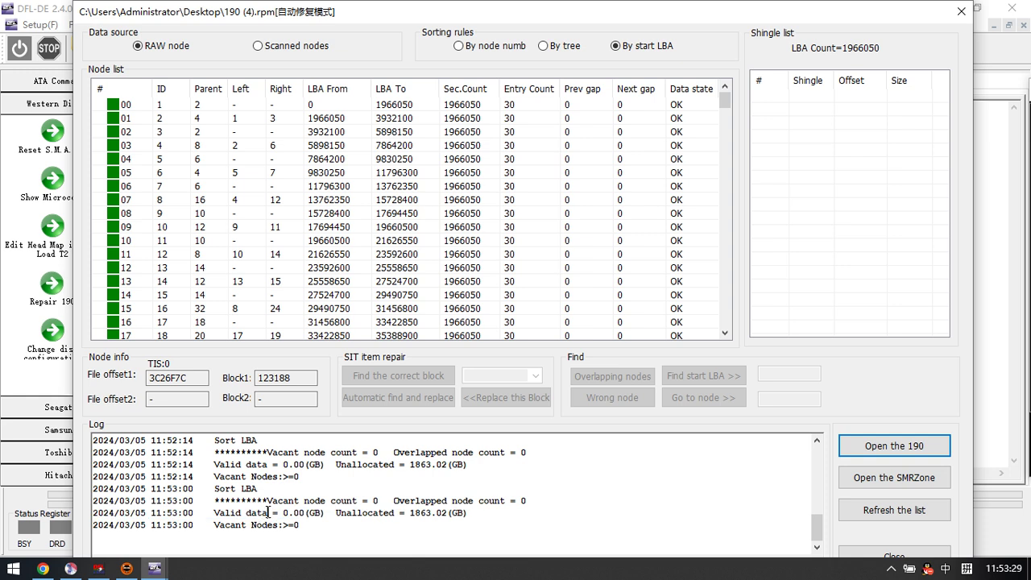
drag(213, 513, 327, 513)
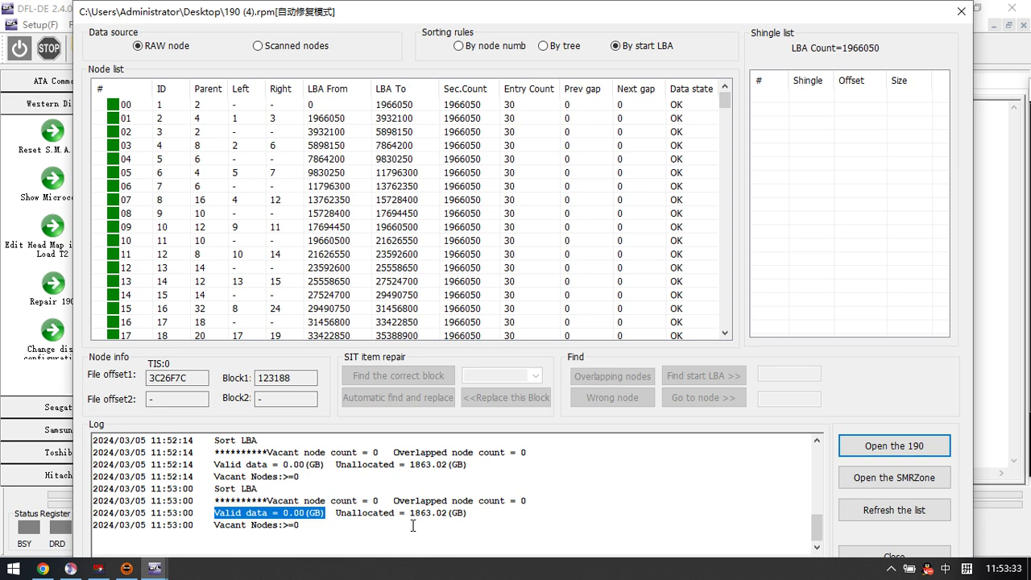
Scan the loaded 190 file for missing nodes with the parameters obtained automatically.
right_click(348, 143)
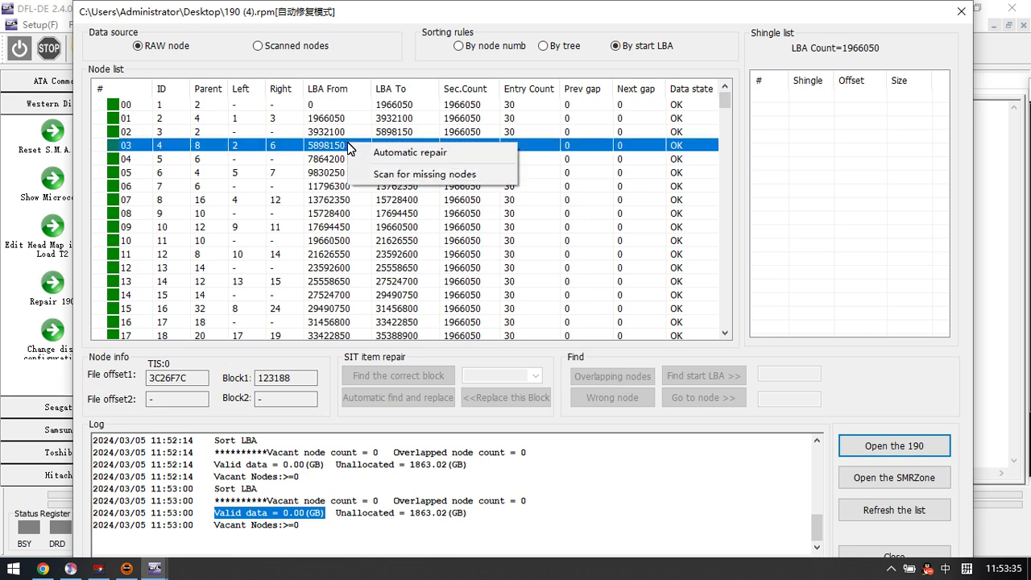
right_click(264, 161)
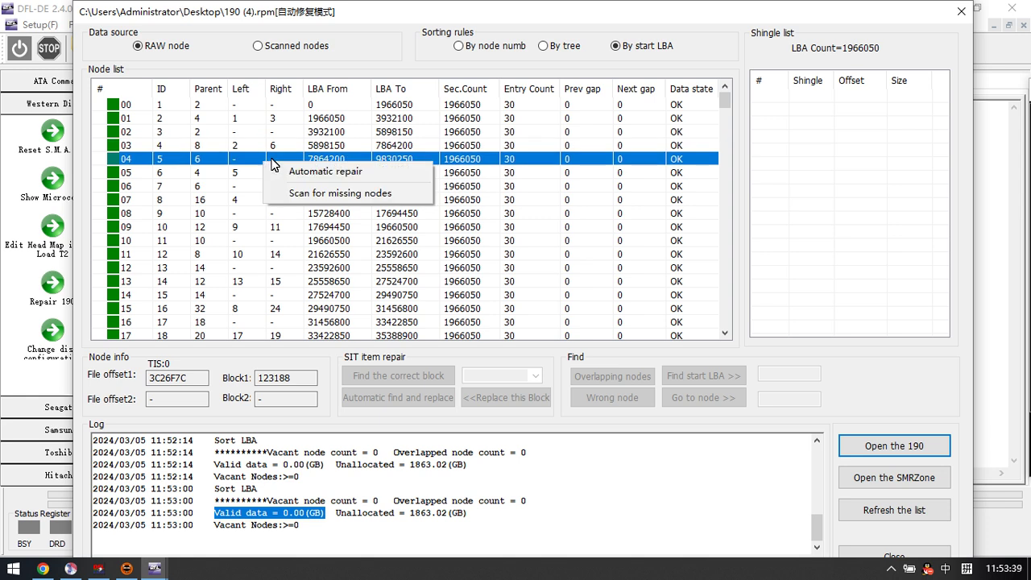
click(481, 226)
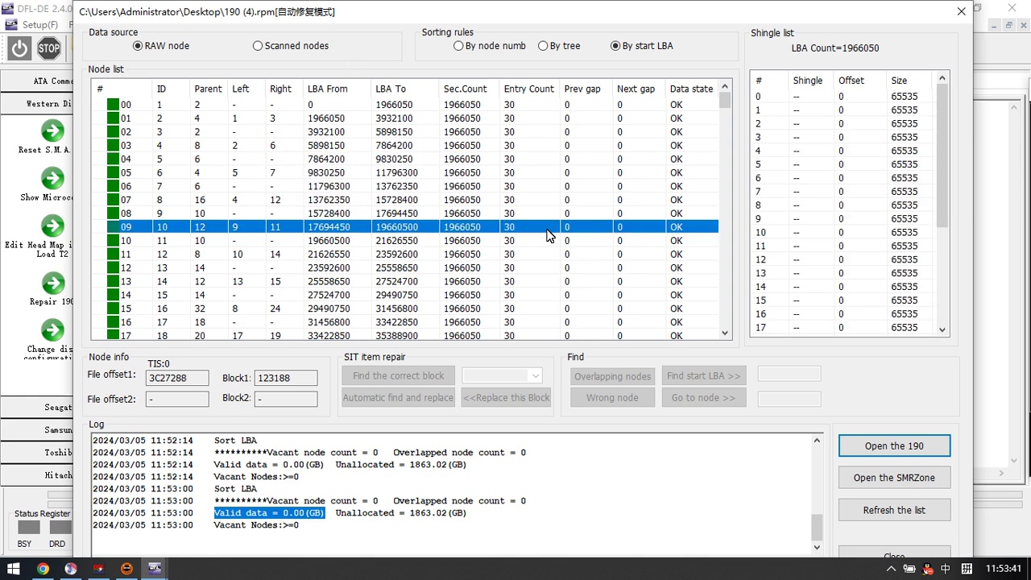
right_click(337, 148)
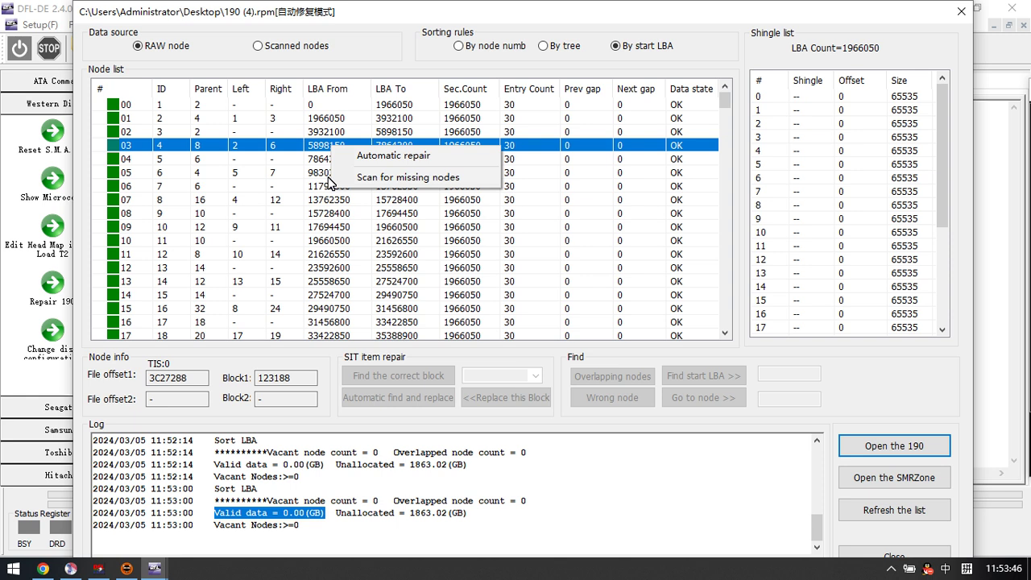
click(382, 179)
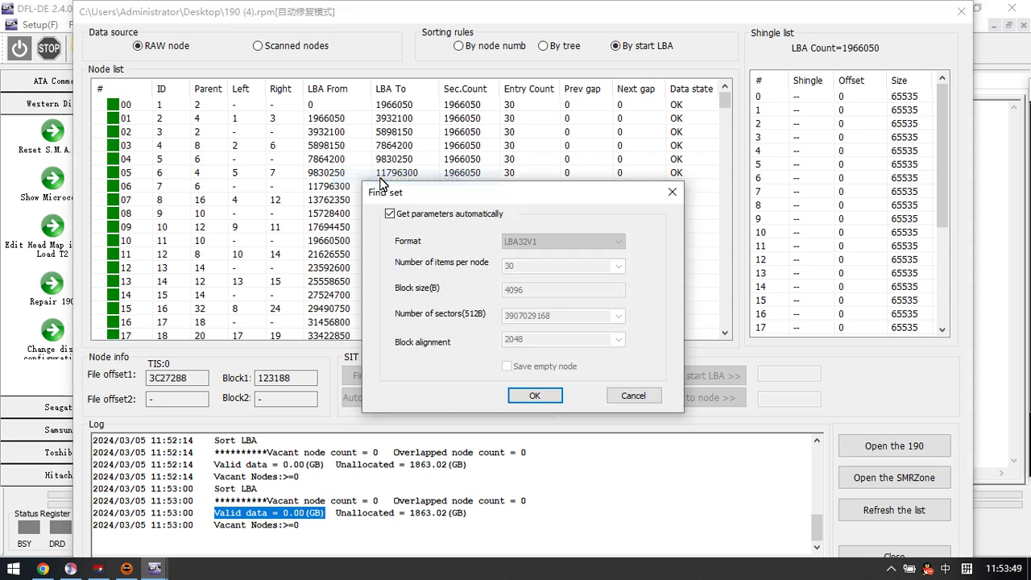
click(535, 395)
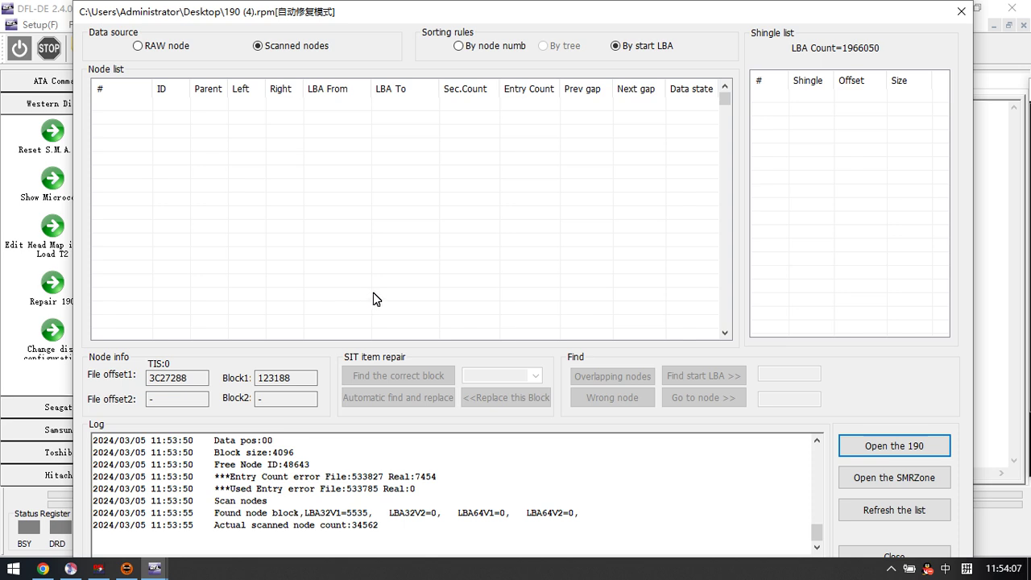
Display the scanned nodes as the data source and sort them by start LBA.
click(290, 47)
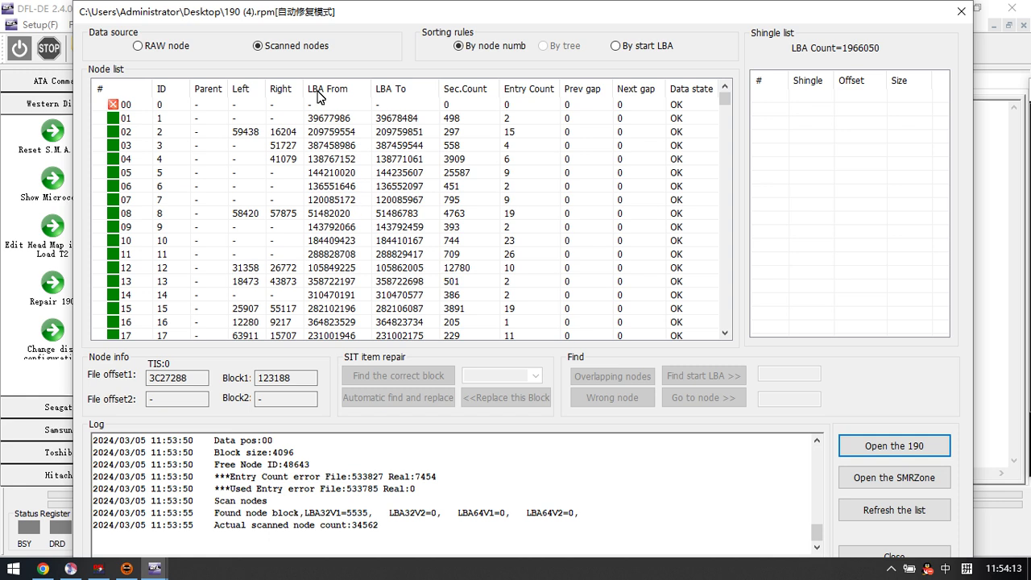
scroll(310, 267, down, 4)
scroll(318, 268, up, 4)
click(615, 46)
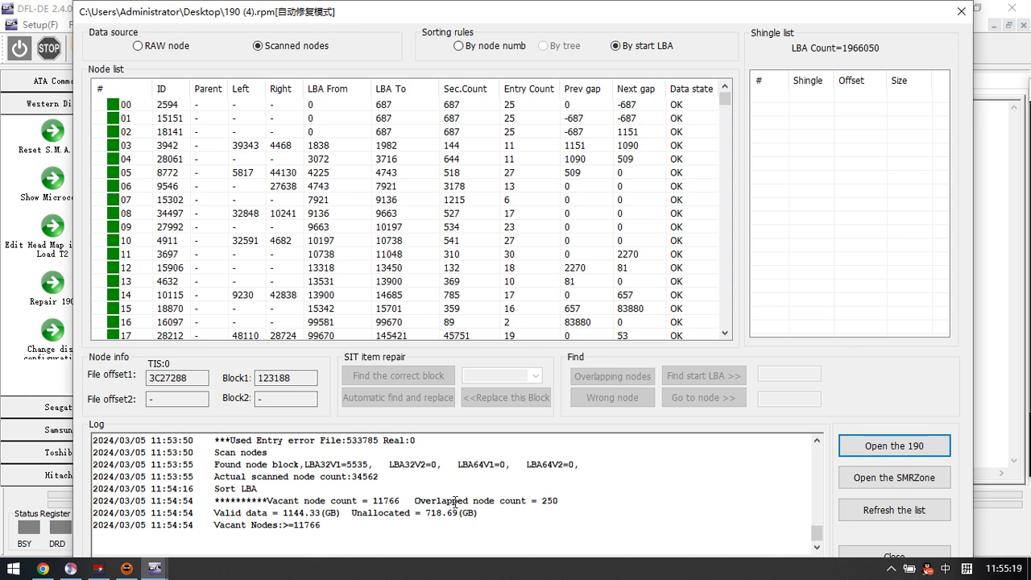
Check which repair commands are available for the scanned nodes in automatic repair mode.
right_click(345, 160)
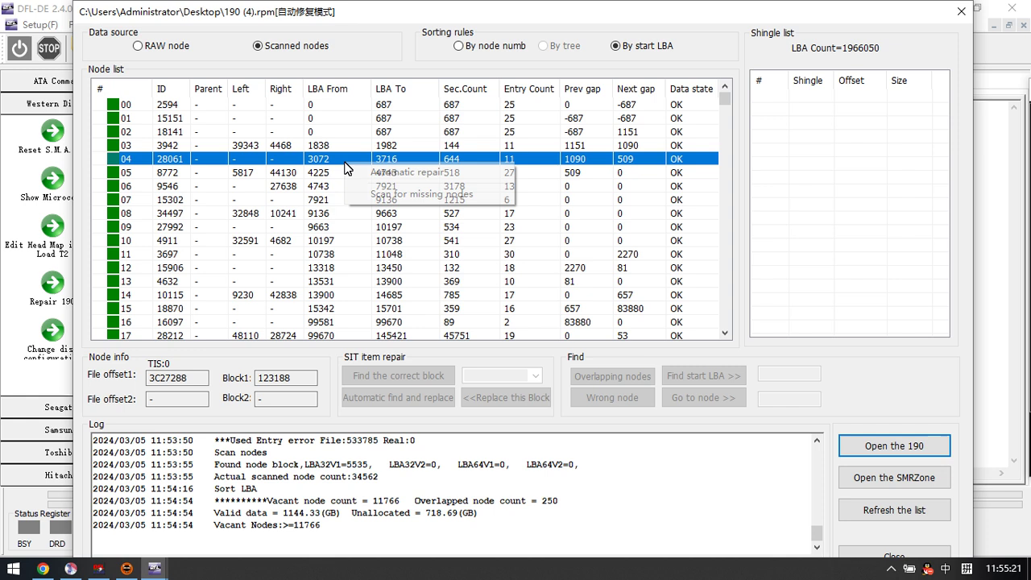
right_click(499, 257)
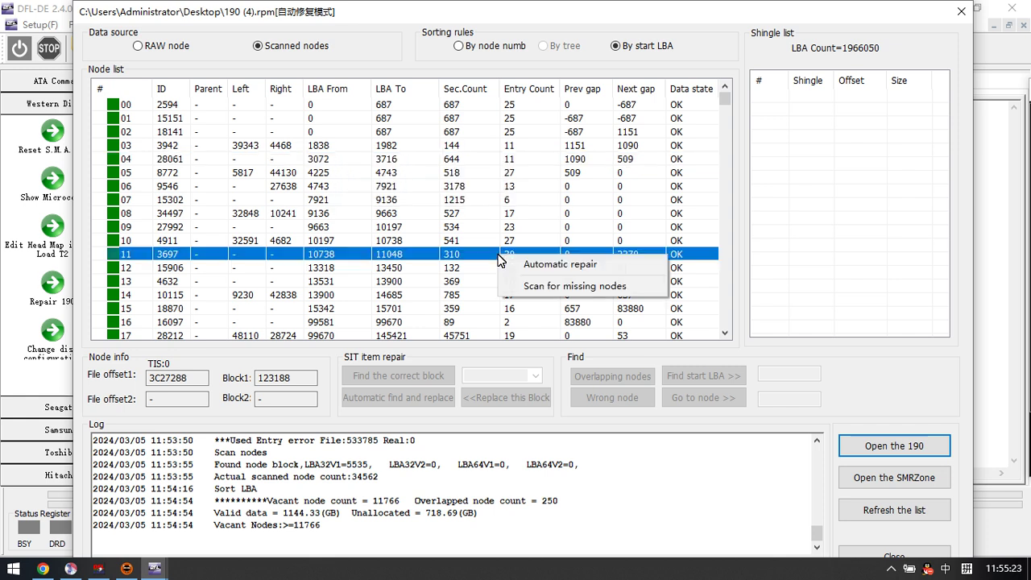
key(Escape)
click(516, 171)
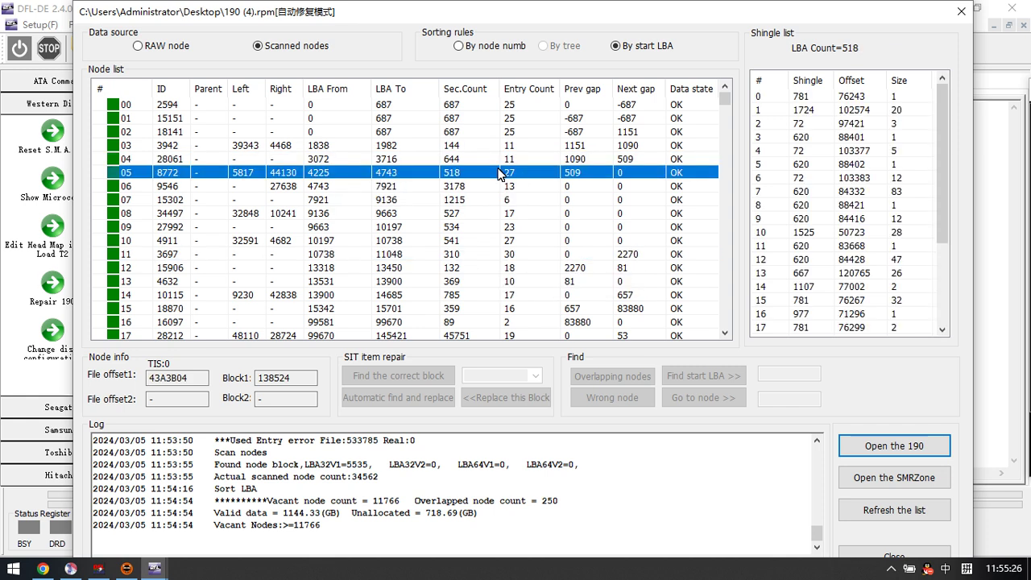
right_click(344, 193)
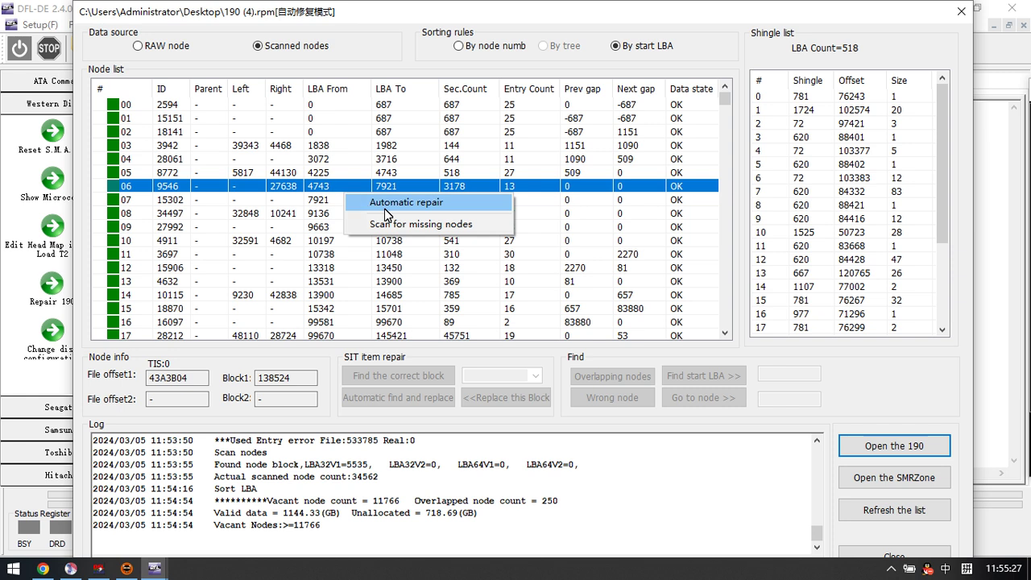
click(393, 154)
right_click(334, 201)
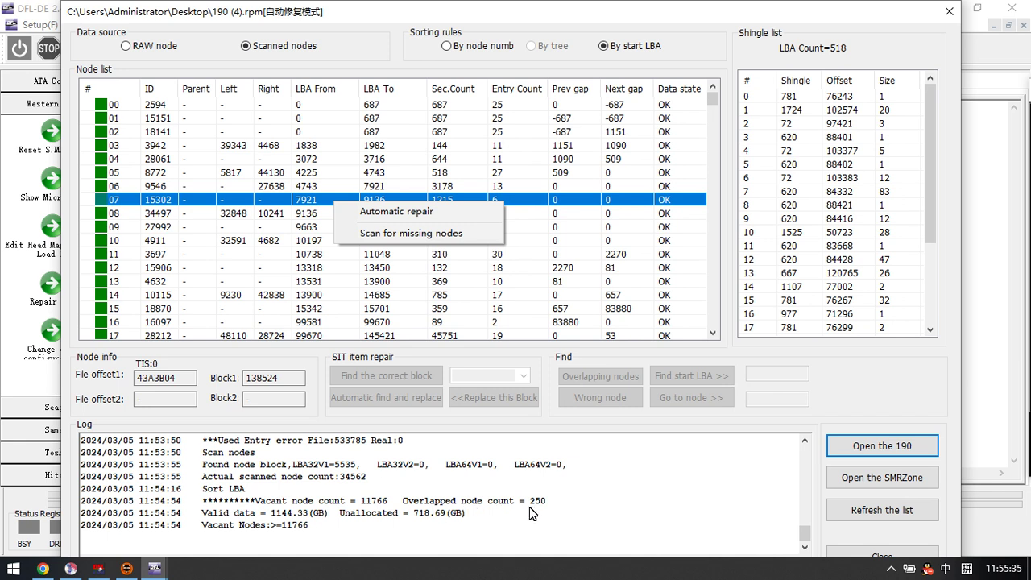
click(638, 16)
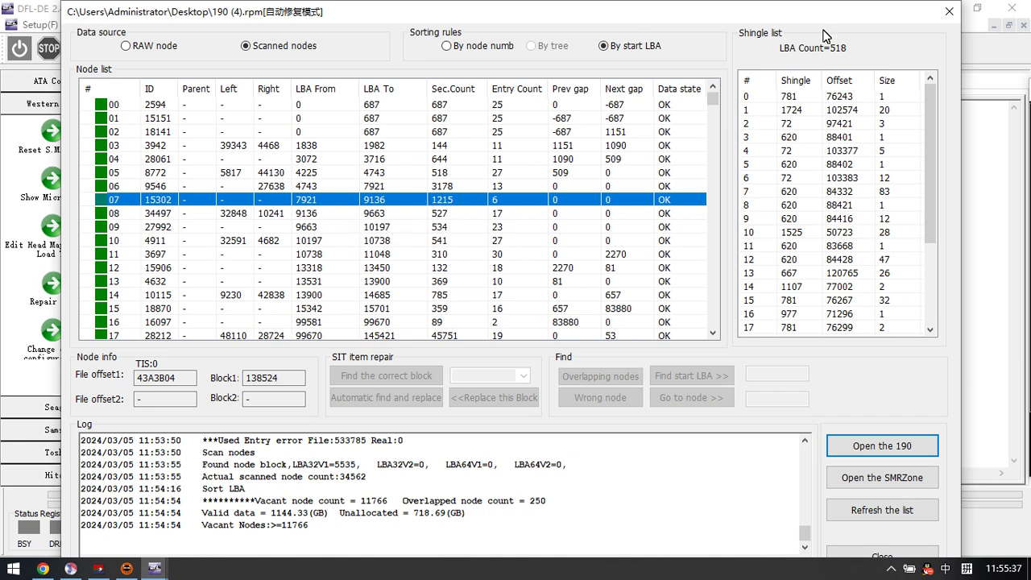
Close the T2 repair window, quit DFL-DE 2.4.0.0 and close the DFL console.
click(949, 12)
click(1011, 7)
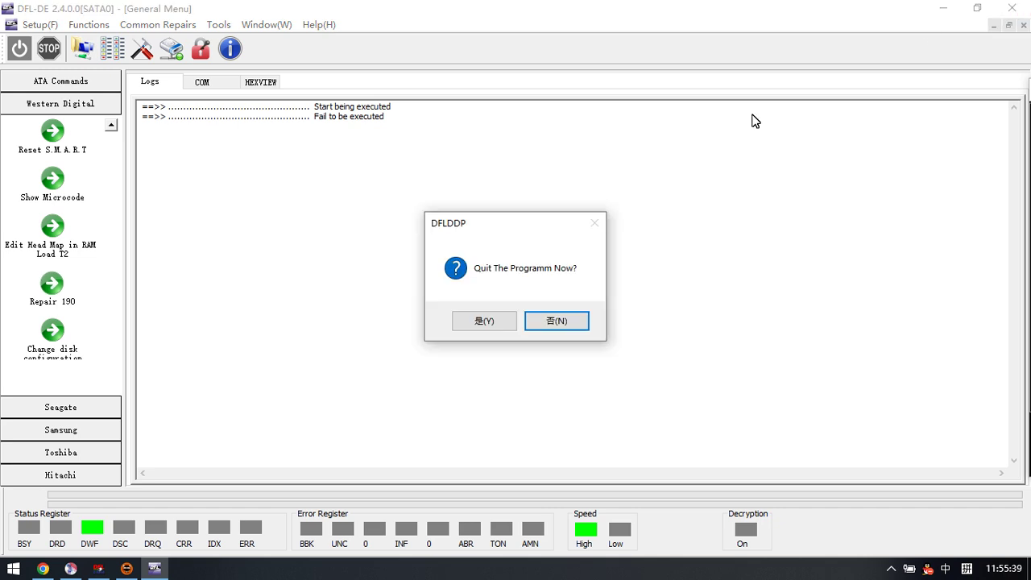
click(495, 326)
right_click(98, 568)
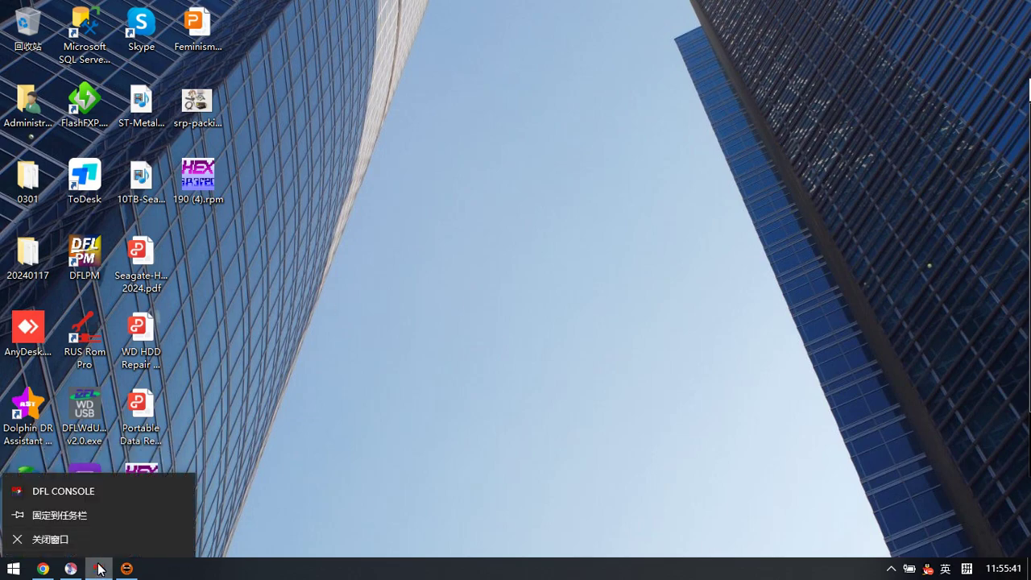
click(105, 546)
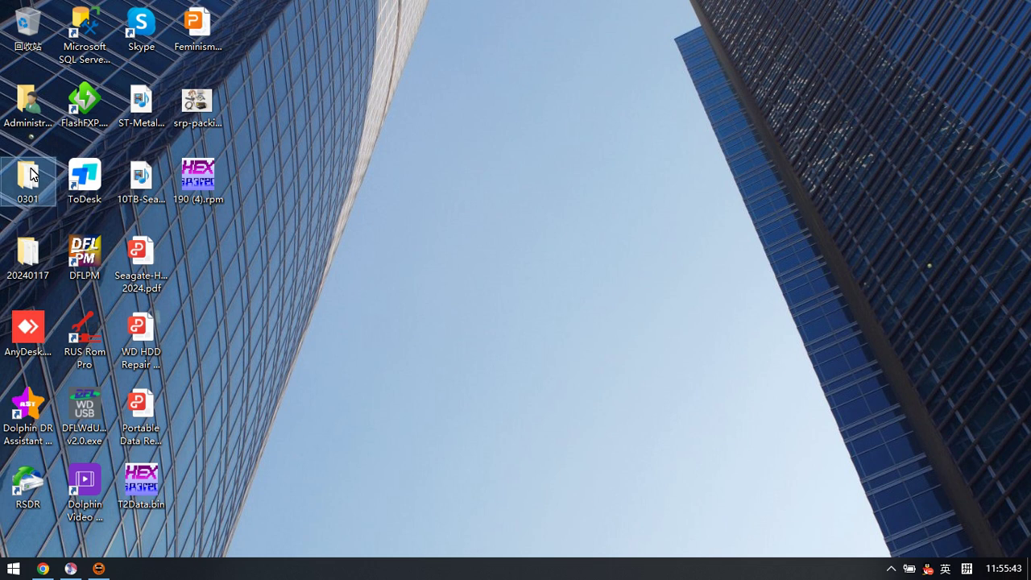
Launch DFL cPanel from the desktop folder 0301 and open the DDP module on port SATA 0.
double_click(33, 173)
double_click(354, 345)
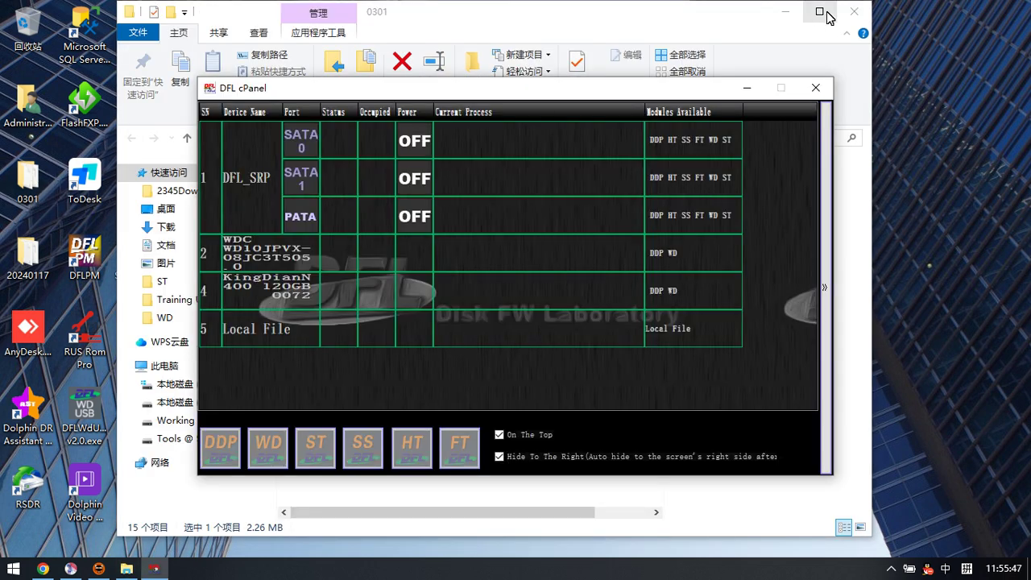
click(853, 11)
double_click(338, 149)
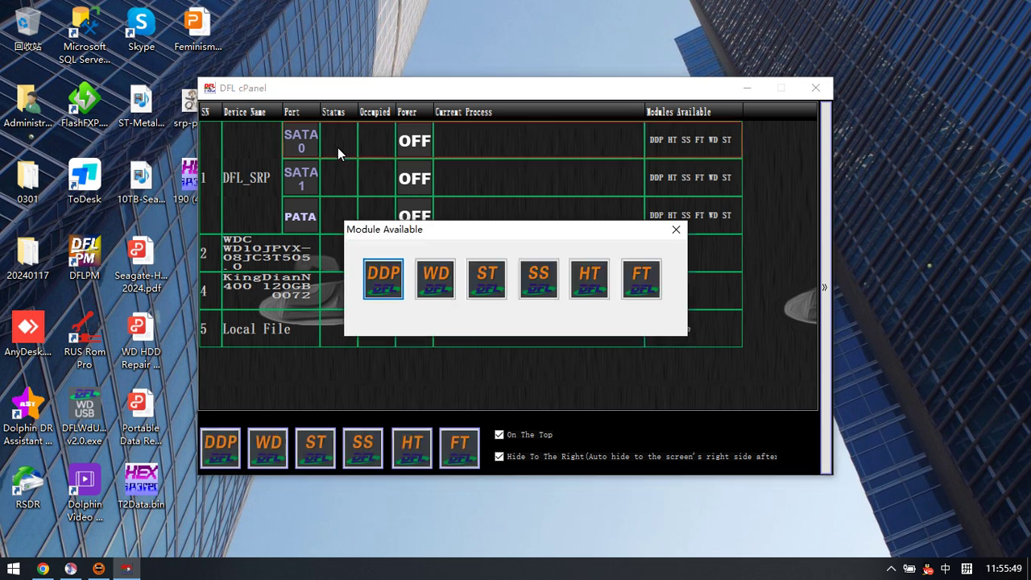
click(384, 274)
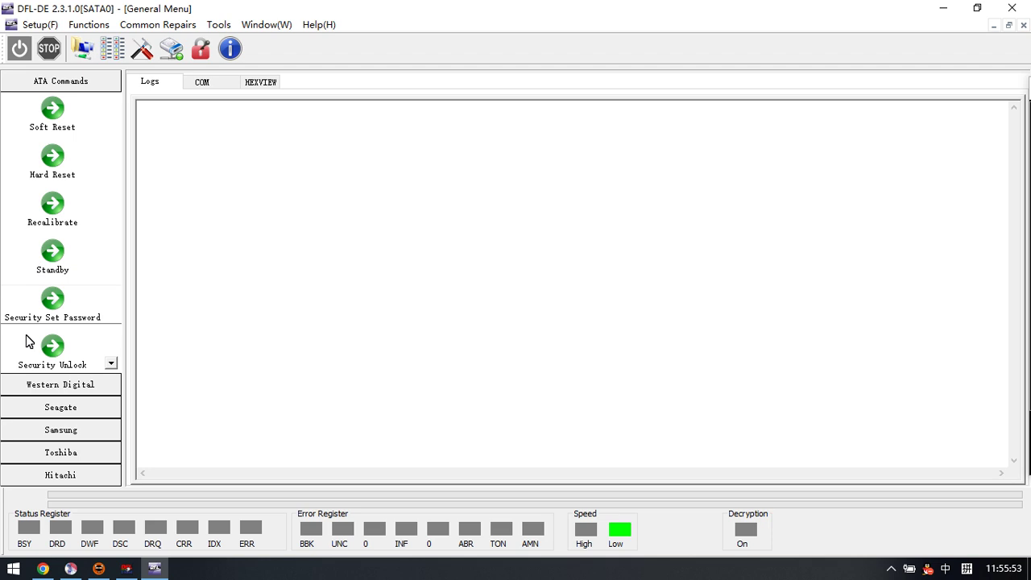
Start the Western Digital Repair 190 function and load 190 (4).rpm from the desktop.
click(81, 384)
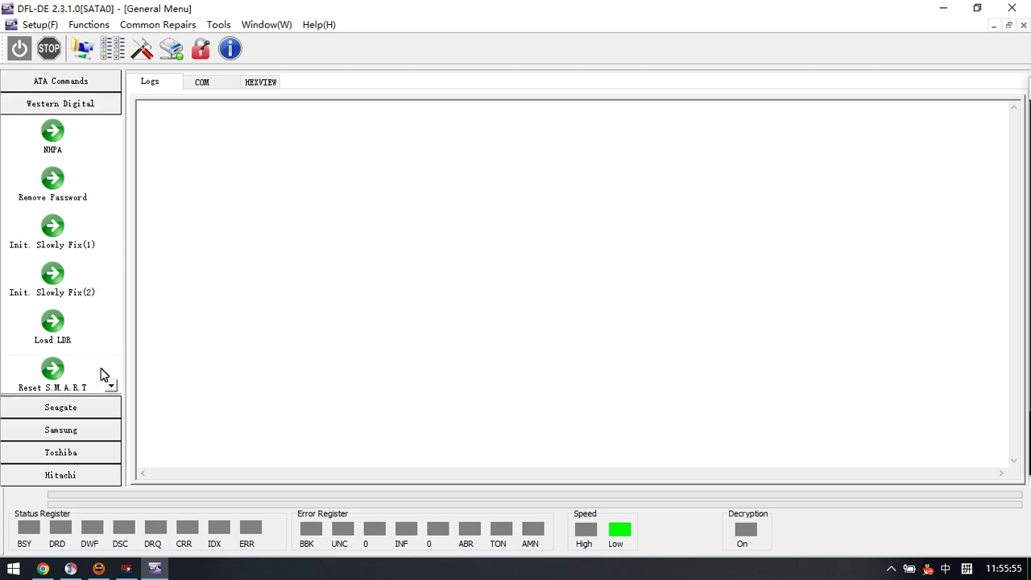
click(110, 387)
click(57, 285)
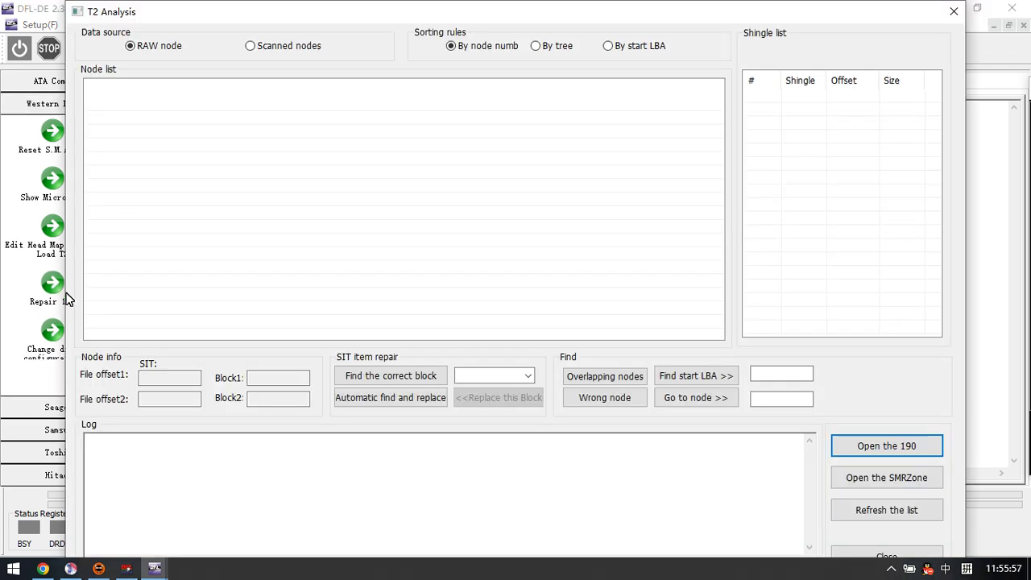
click(934, 446)
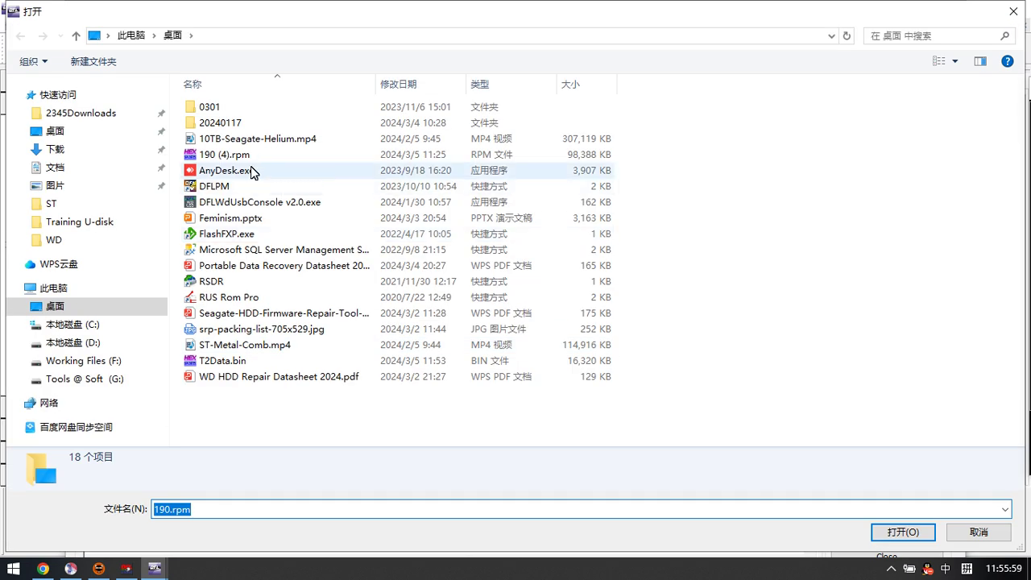
double_click(239, 158)
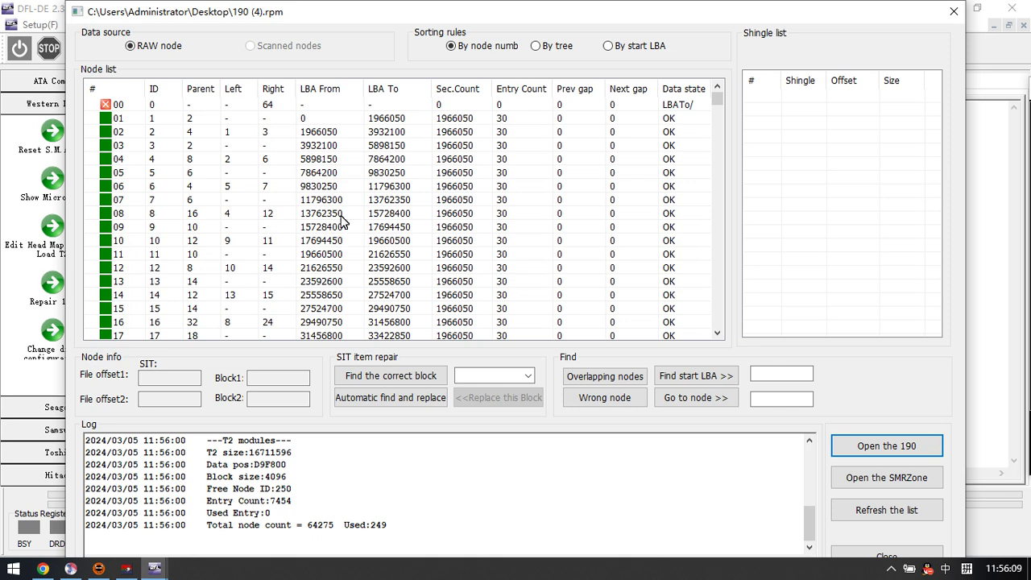
Scan the 190 file for missing nodes with automatically obtained parameters and check the scanned node count in the log.
right_click(319, 159)
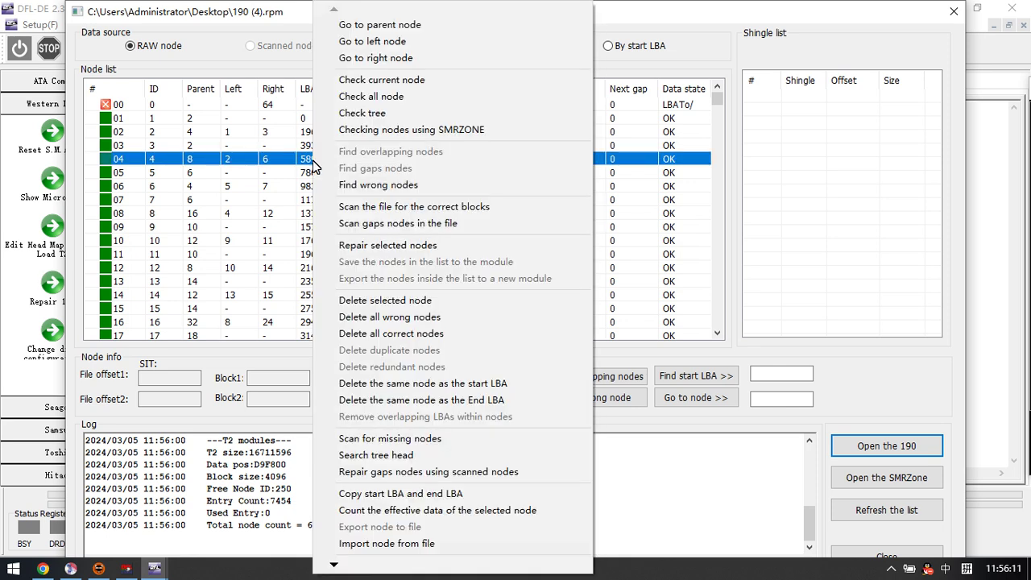
click(414, 441)
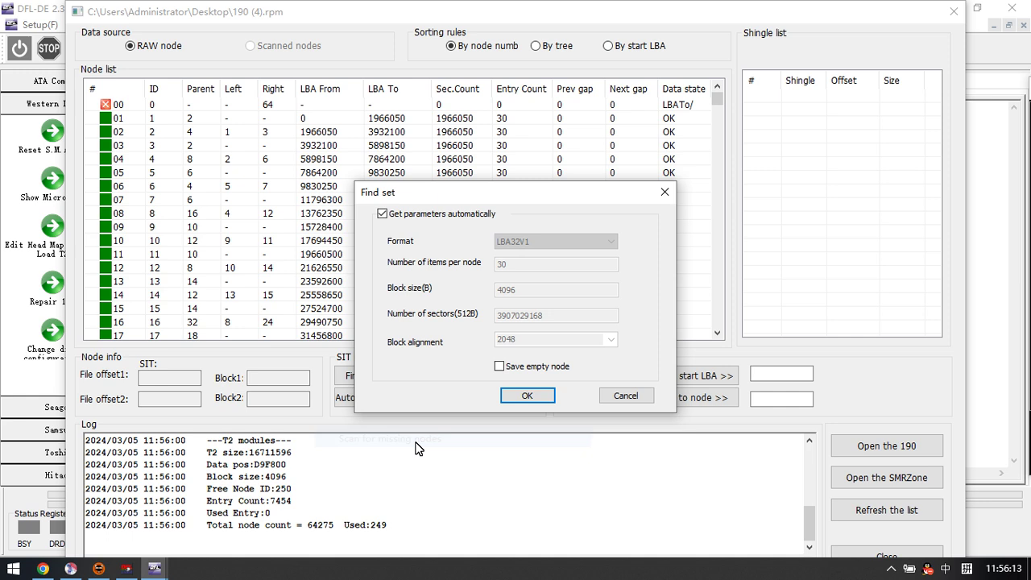
click(530, 394)
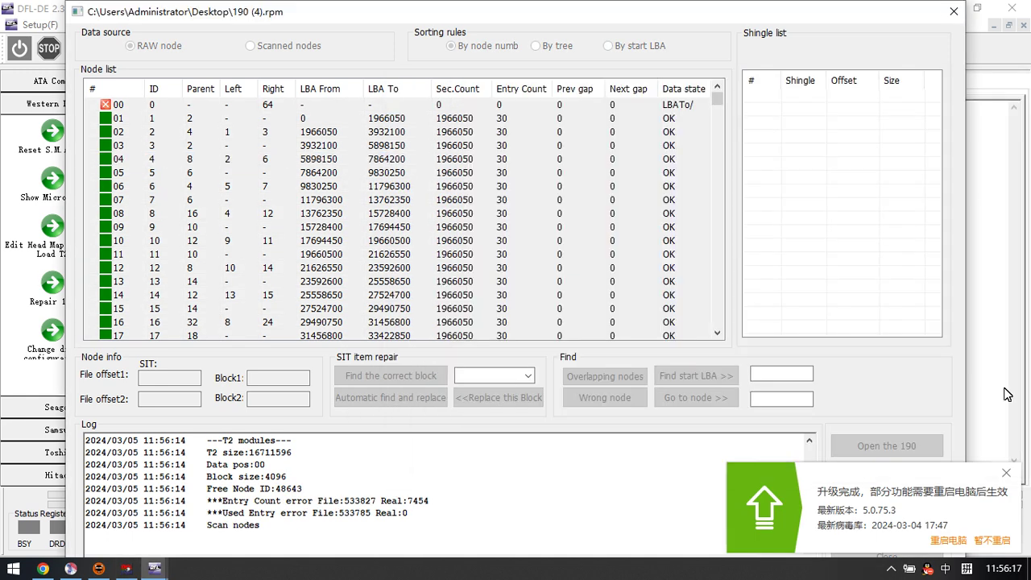
click(1006, 473)
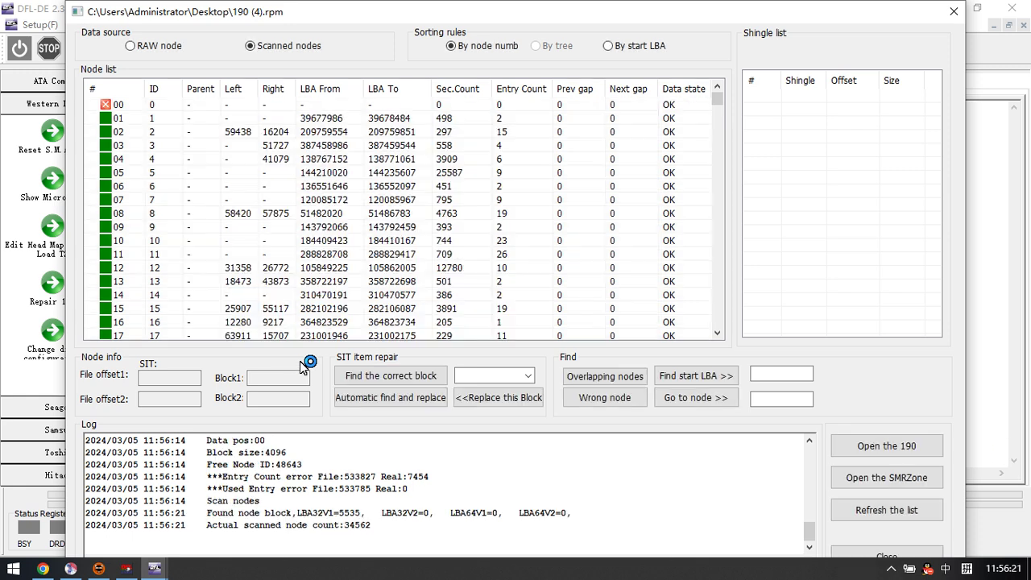
drag(377, 525, 83, 528)
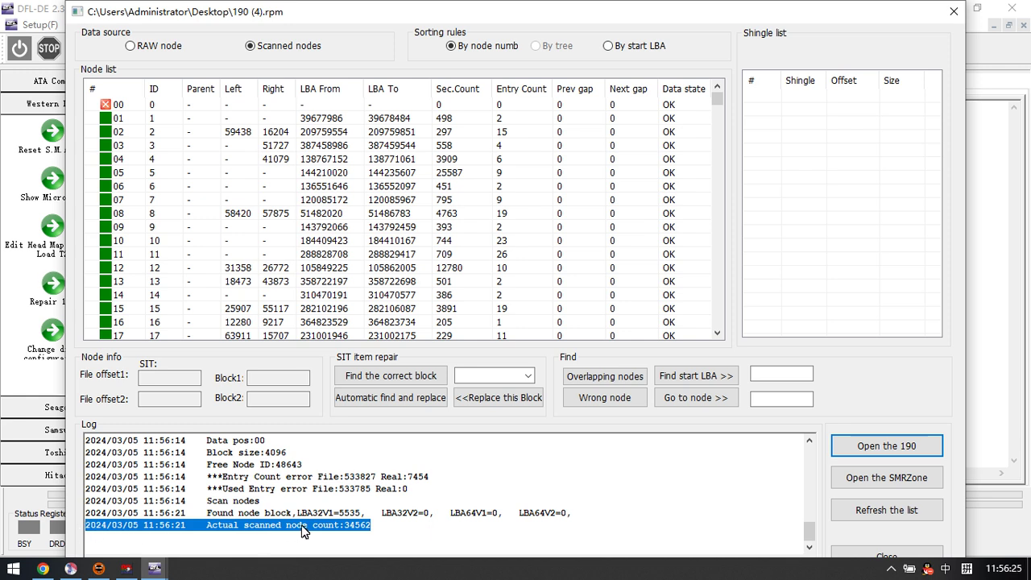
Sort the scanned nodes by start LBA and check the vacant and overlapped node counts in the log.
click(609, 46)
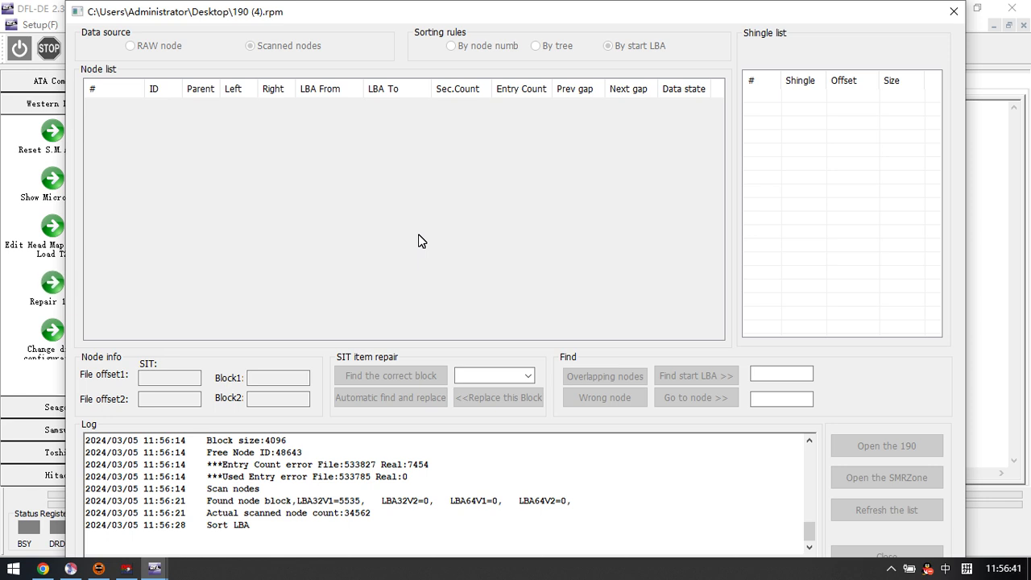
mouse_move(168, 12)
mouse_down()
mouse_move(201, 18)
mouse_move(185, 18)
mouse_up()
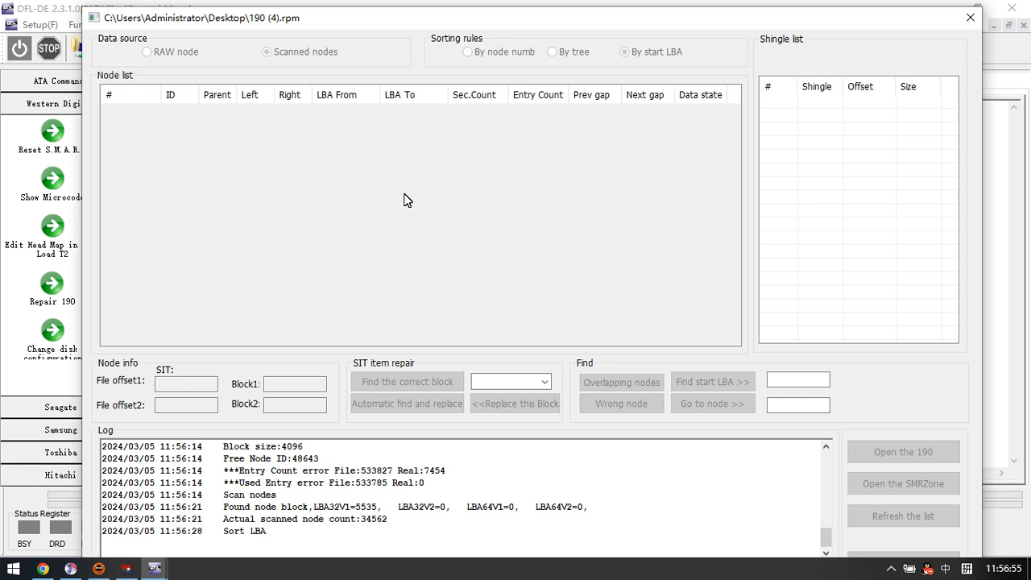
drag(493, 23, 480, 21)
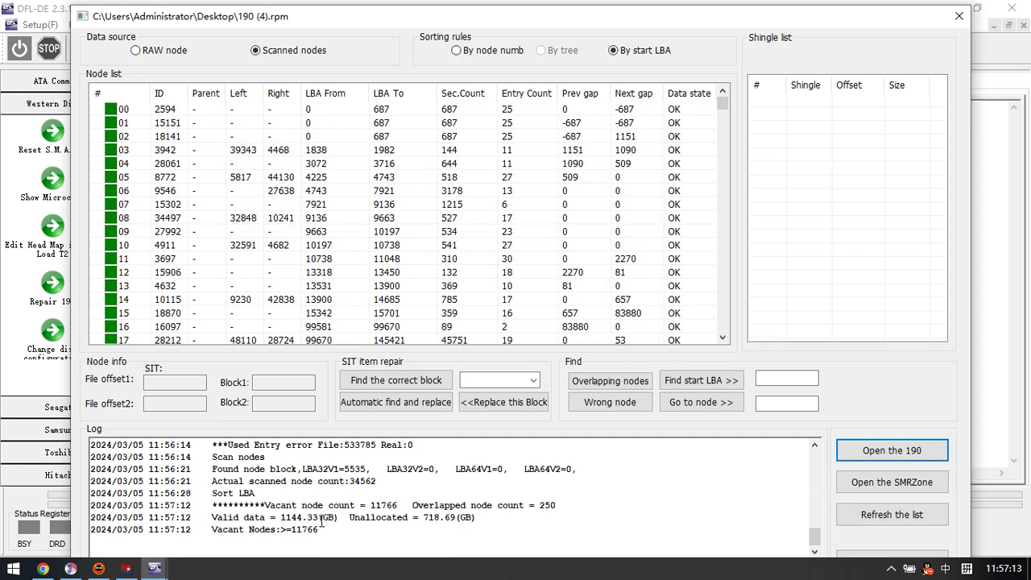
drag(562, 505, 91, 505)
drag(451, 498, 413, 505)
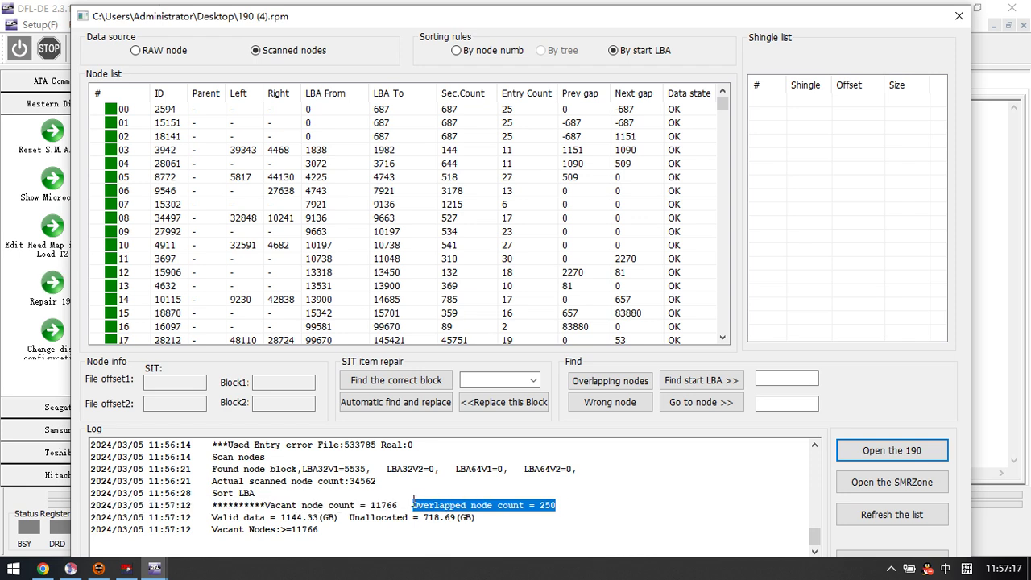
Delete the duplicate nodes from the scanned list and sort the list by start LBA again.
right_click(390, 205)
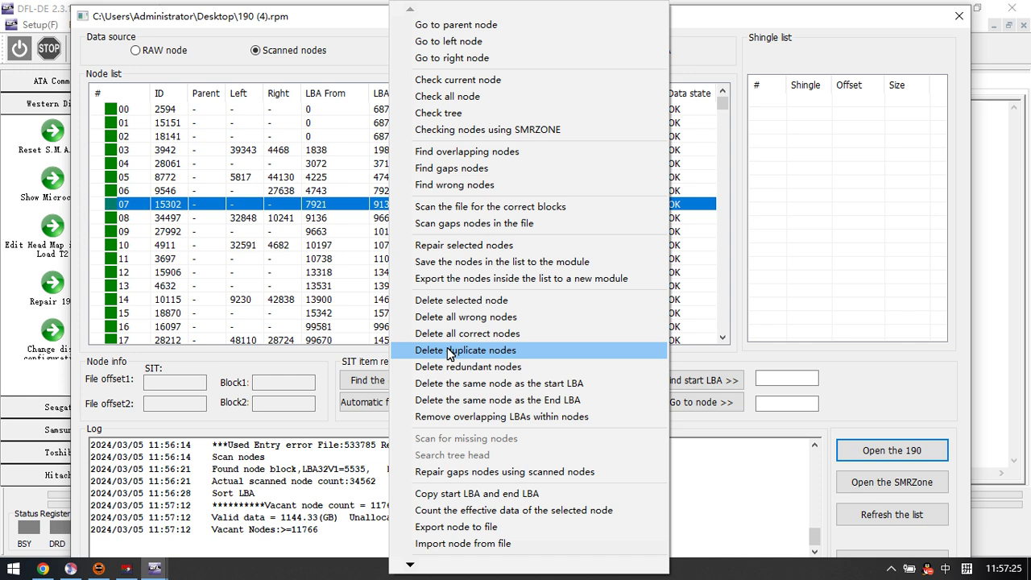
click(481, 350)
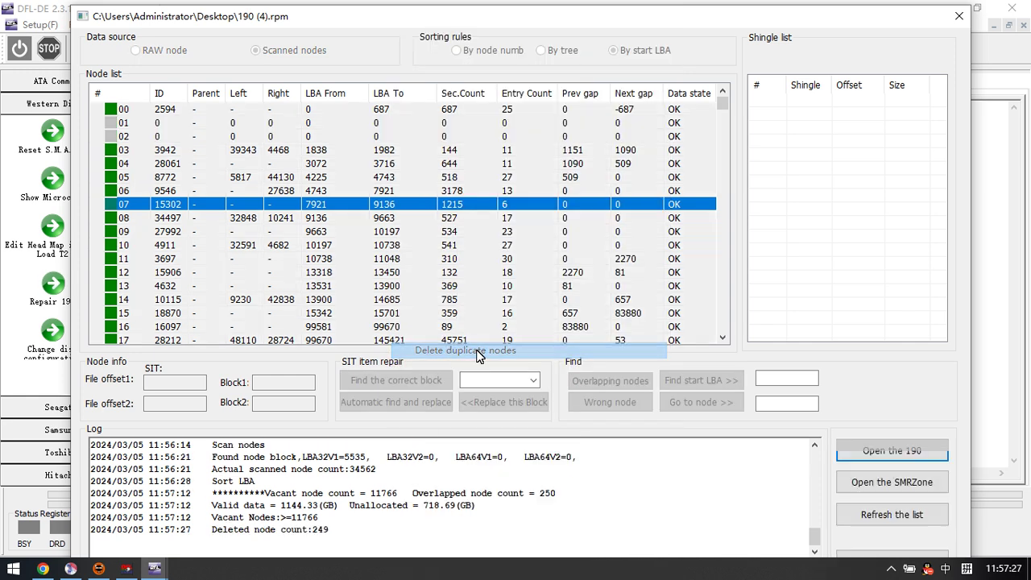
click(623, 53)
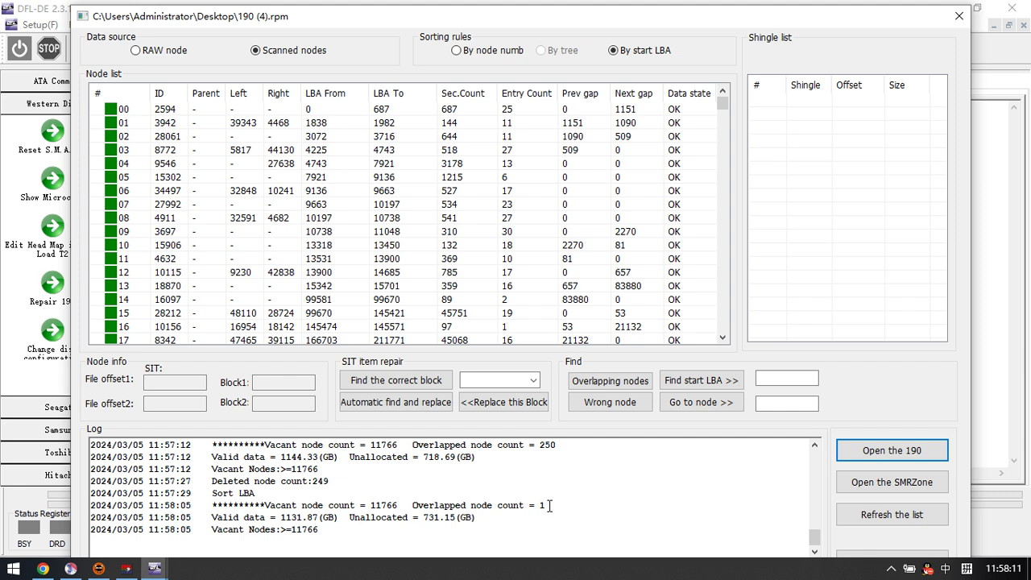
Remove the overlapping LBAs within nodes, re-sort by start LBA and check the overlapped node count.
right_click(397, 190)
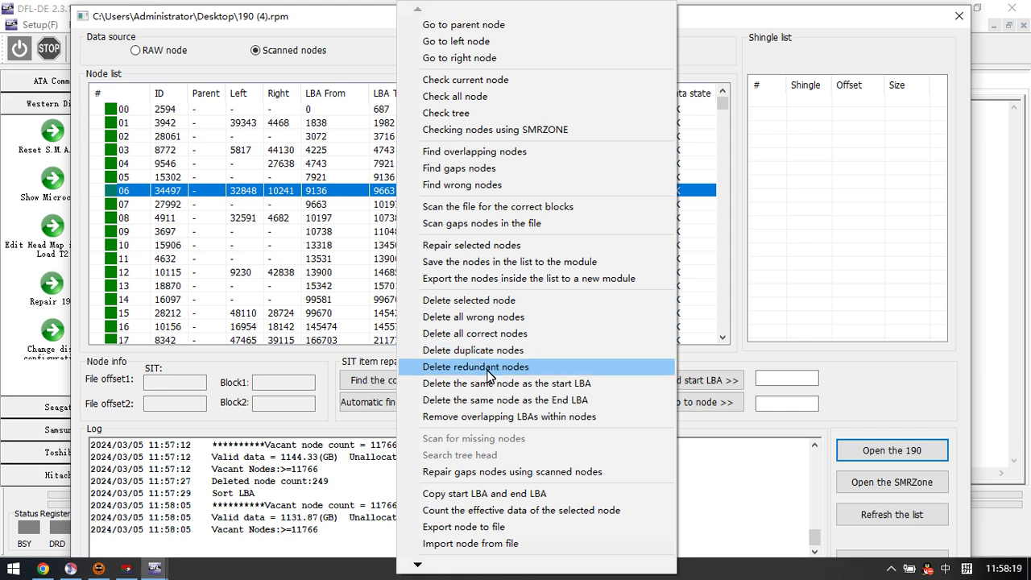
click(482, 419)
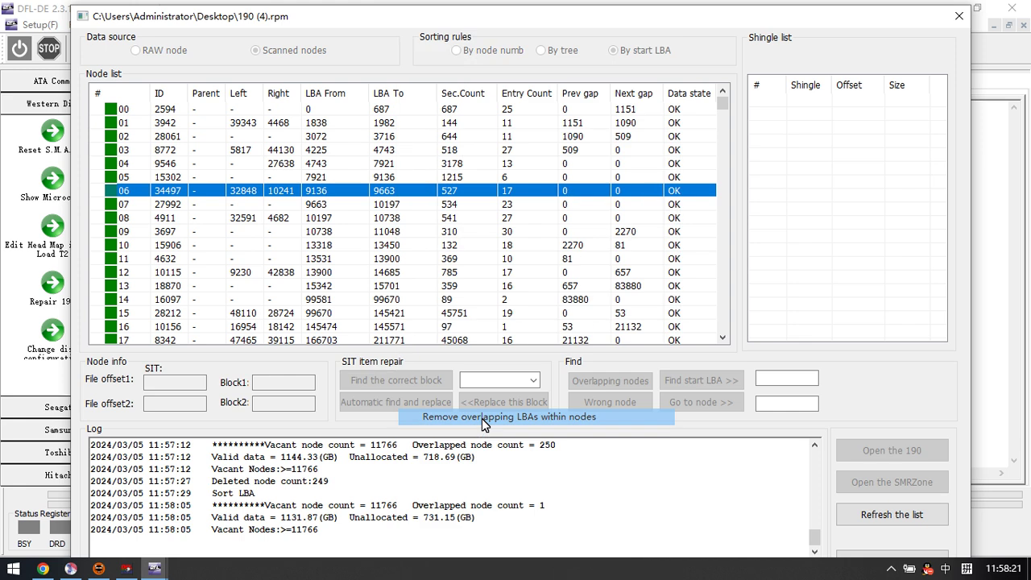
click(635, 59)
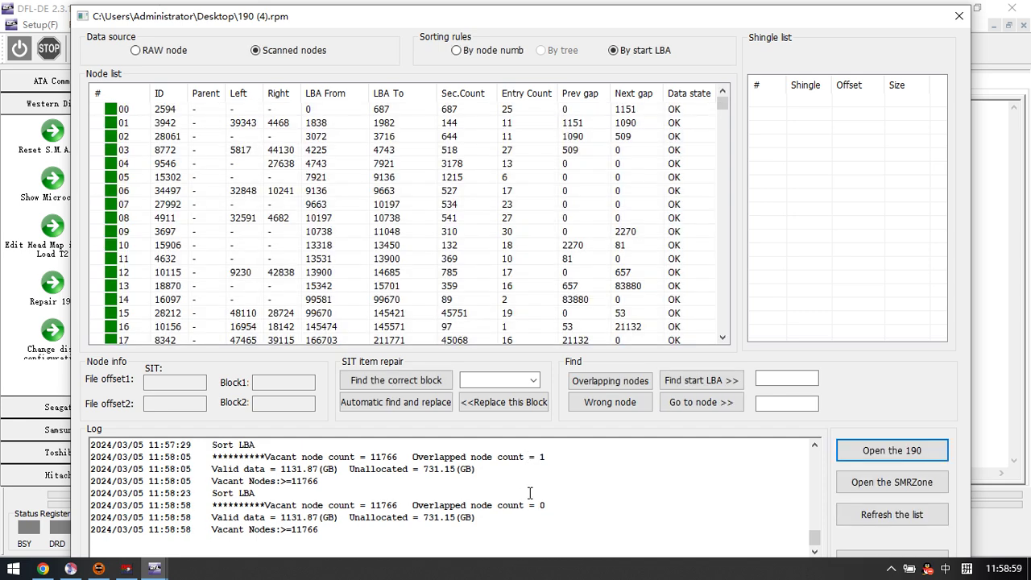
drag(546, 505, 412, 505)
click(552, 506)
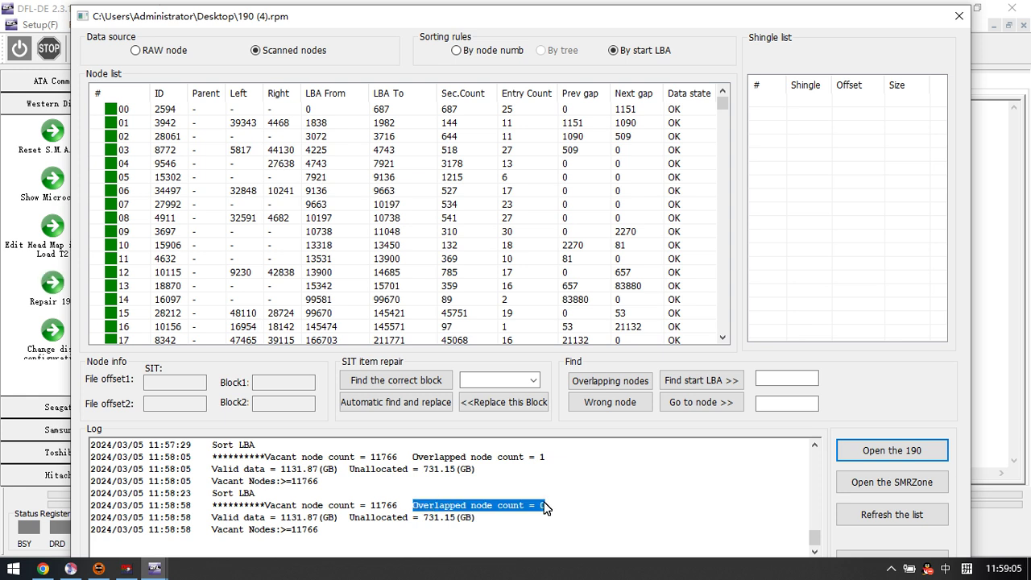
Export the nodes inside the list to a new module, choosing 190 (4).rpm on the desktop as the file.
right_click(349, 194)
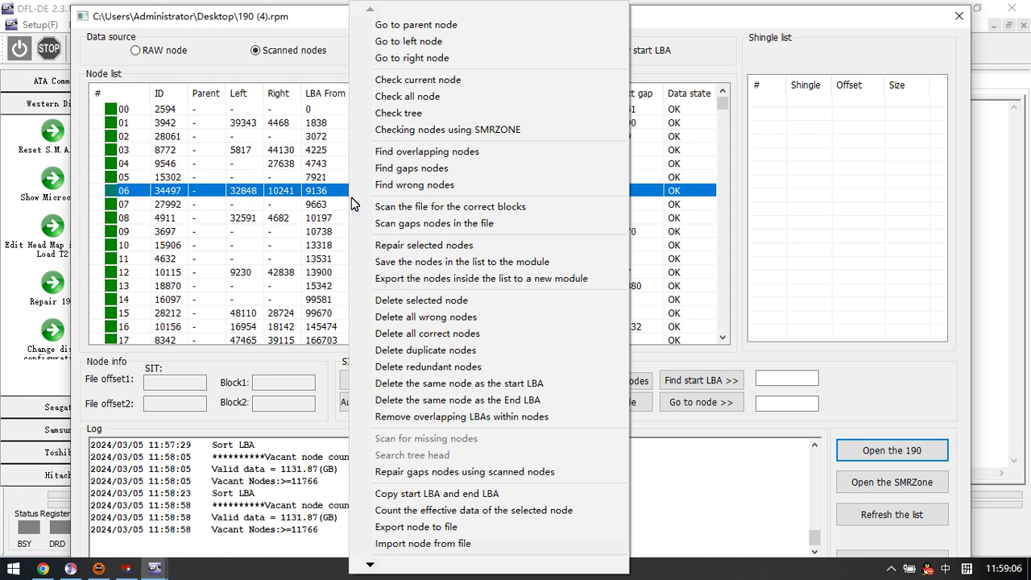
click(448, 286)
click(532, 342)
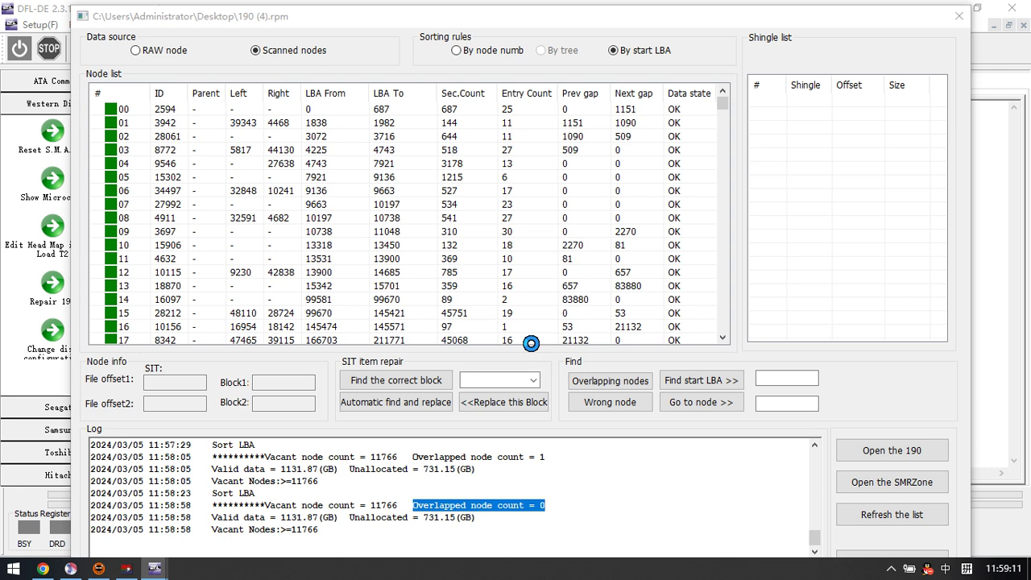
click(242, 157)
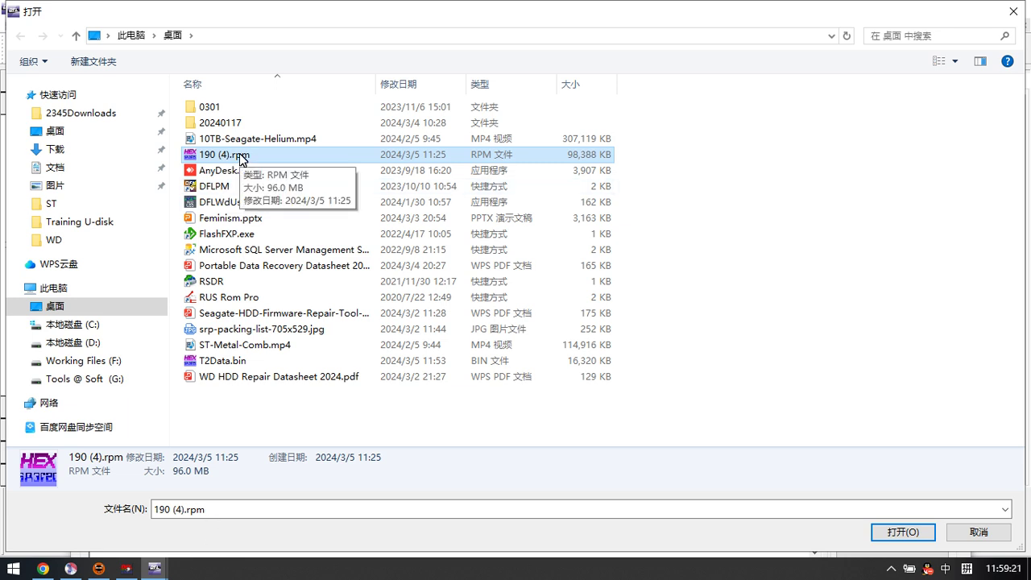
click(903, 533)
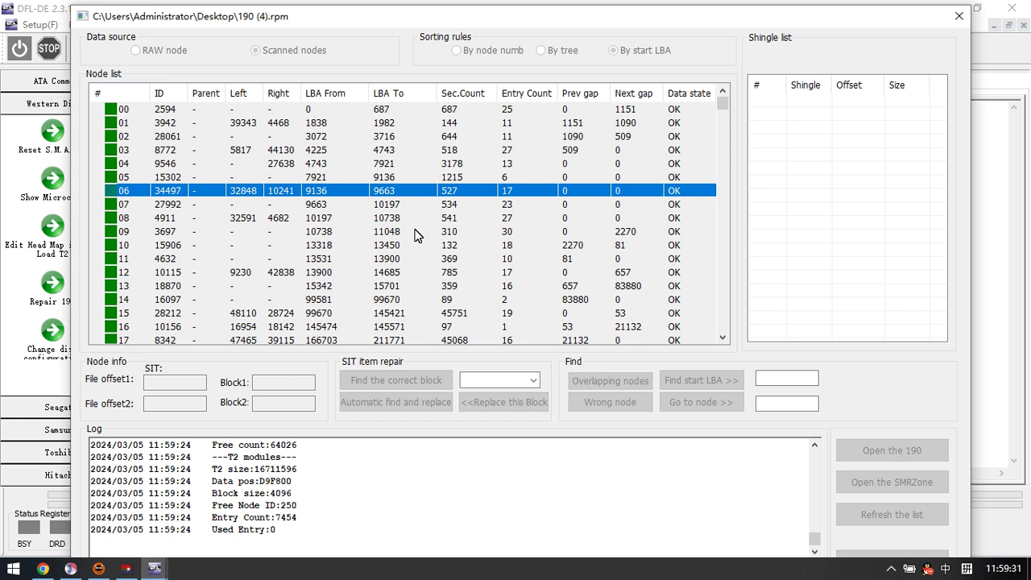
key(ctrl+s)
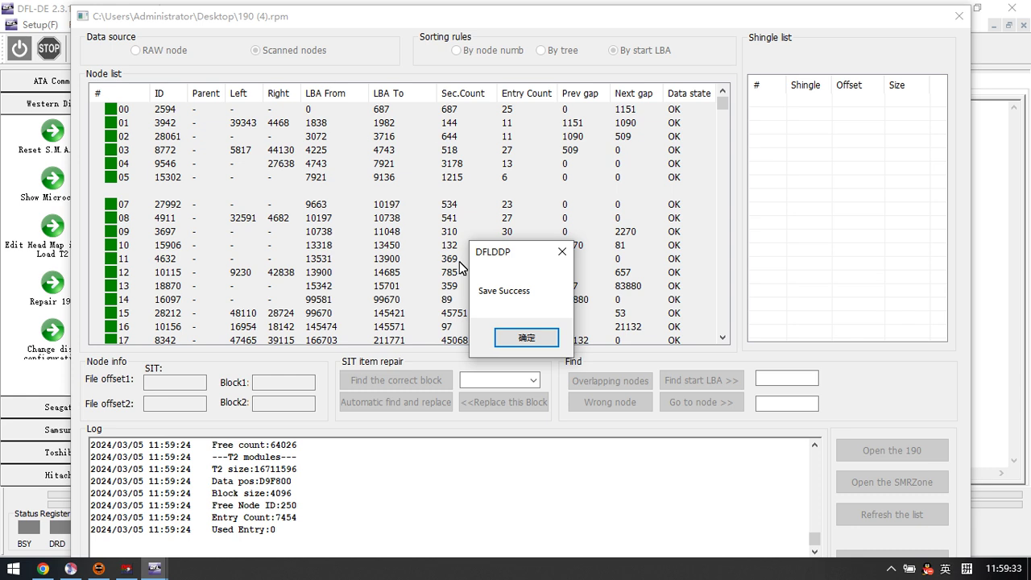
click(531, 337)
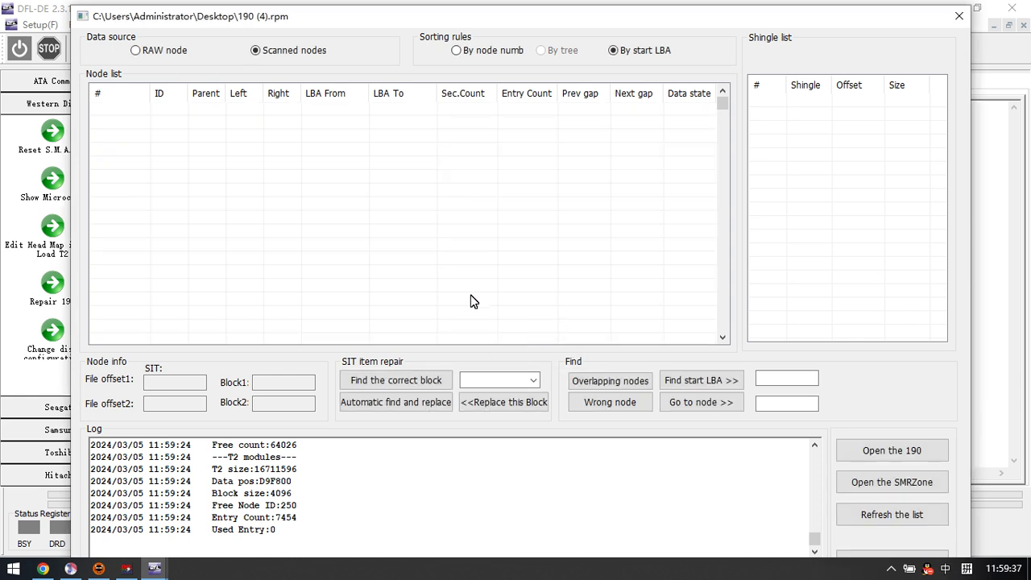
Reopen the desktop file 190 (4).rpm as the 190 module and sort its raw nodes by start LBA.
click(870, 450)
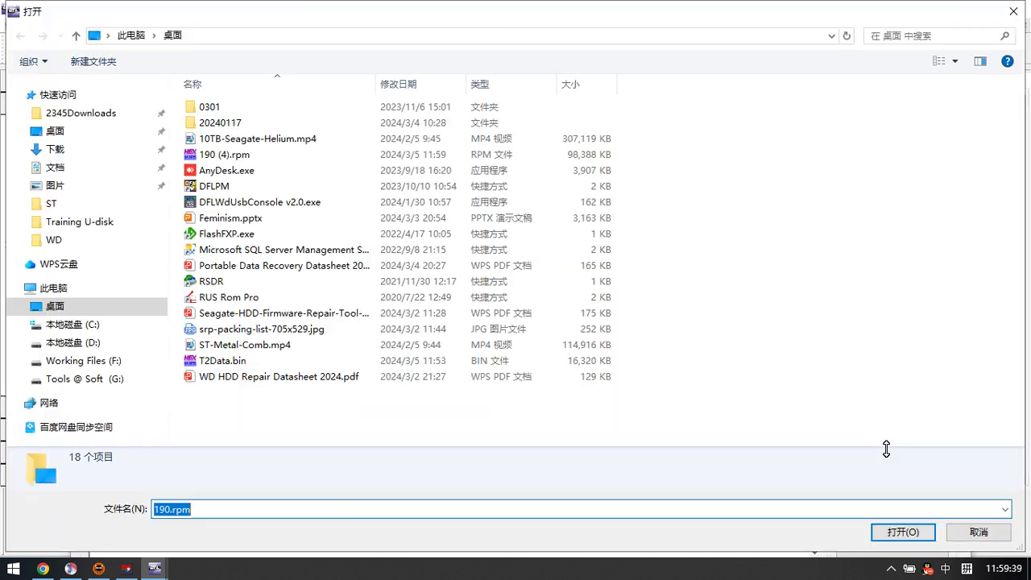
double_click(236, 158)
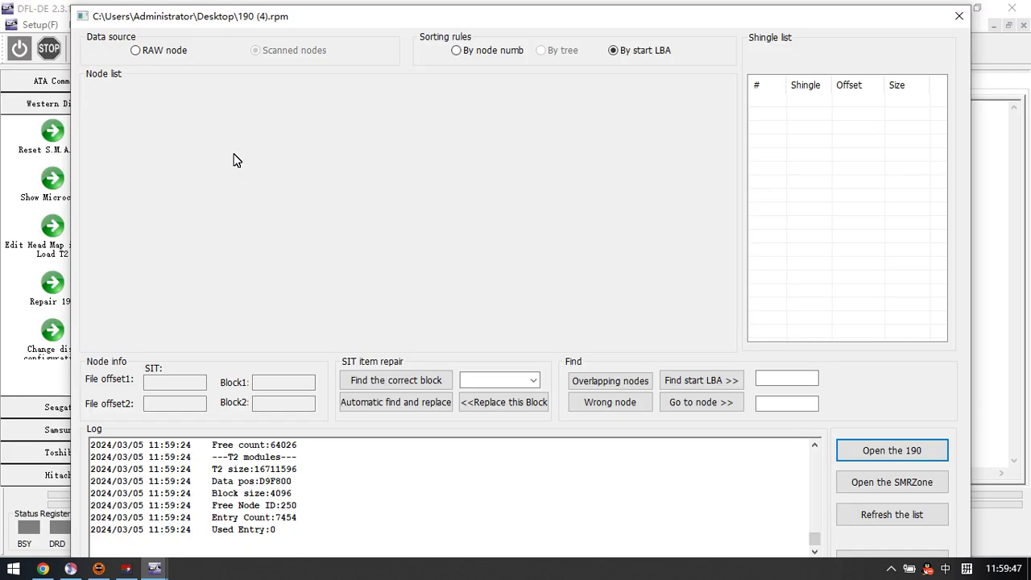
click(641, 51)
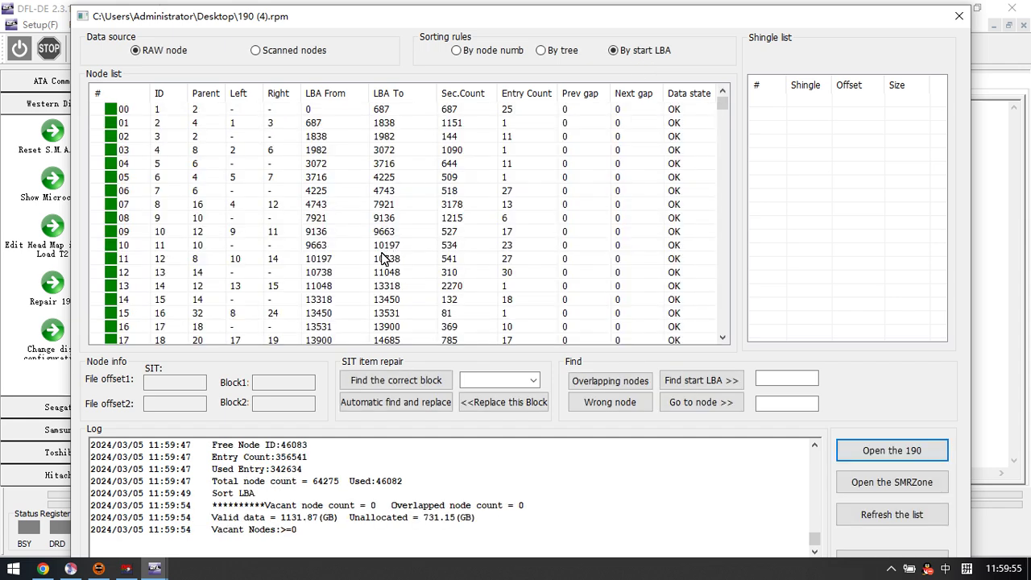
Check the valid data size in the log and close the 190 repair window.
drag(501, 519, 102, 522)
click(267, 520)
drag(284, 518, 319, 518)
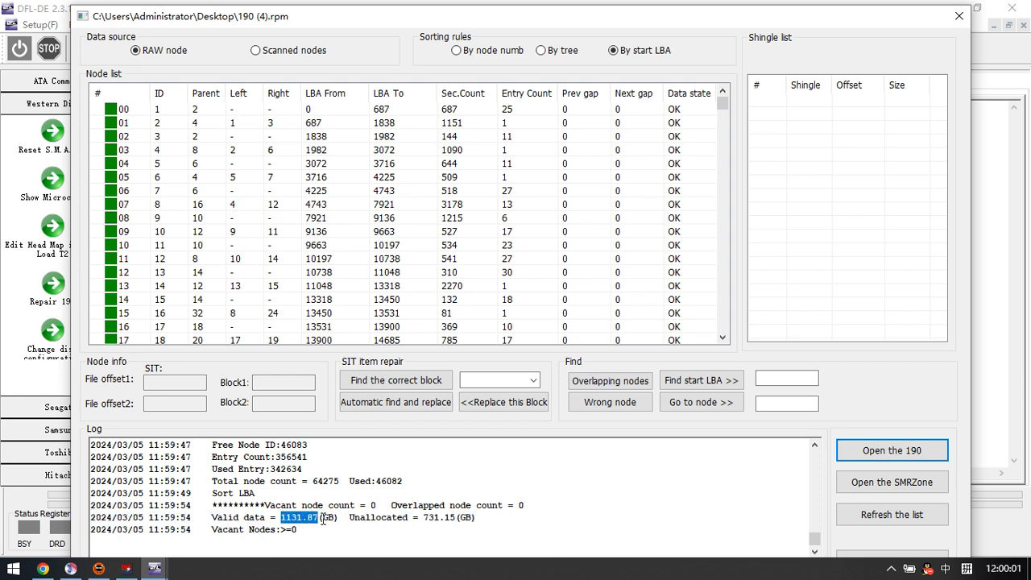
click(337, 518)
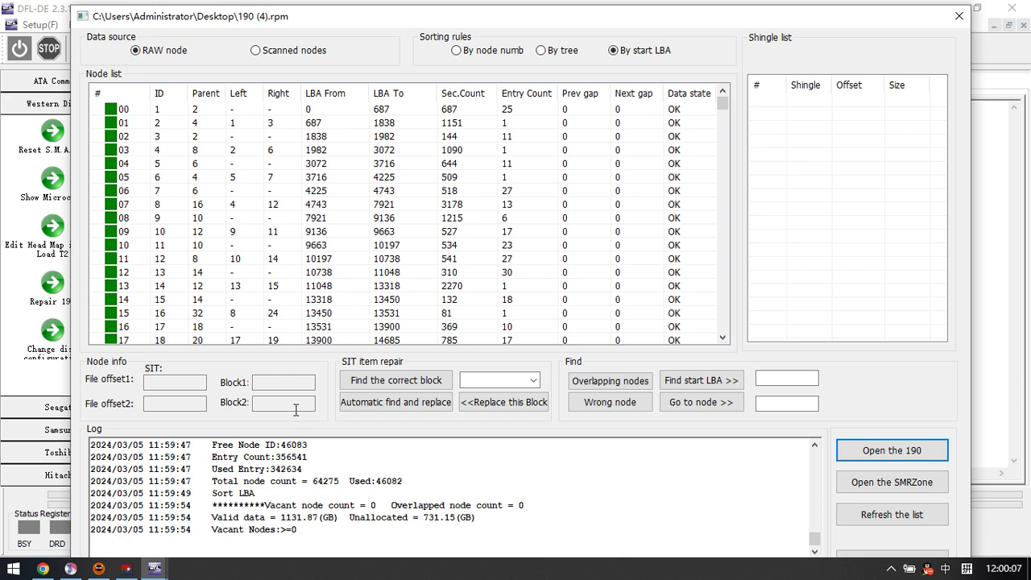
click(958, 15)
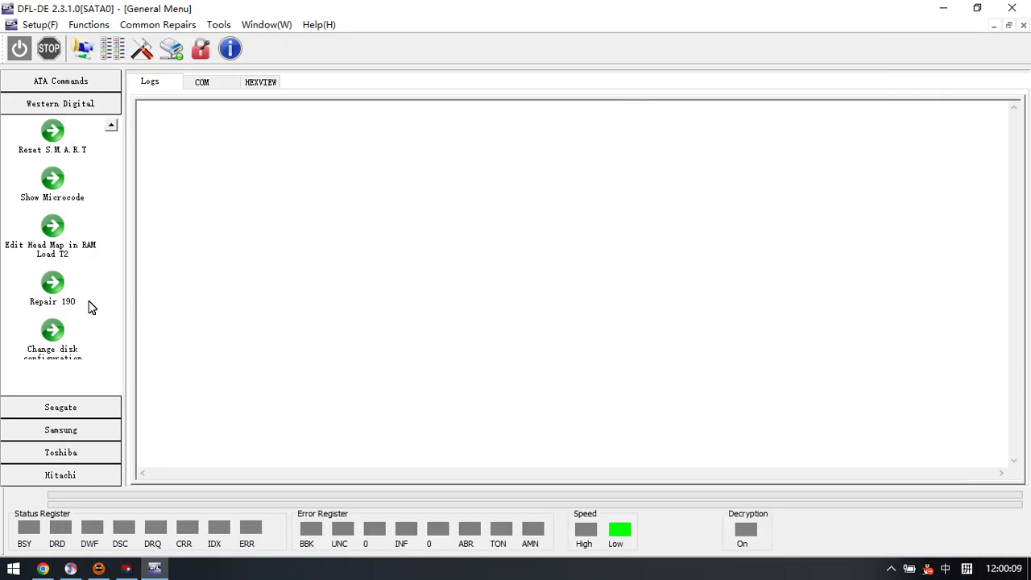
Enable Load T2 in the head map settings, set its path to 190 (4).rpm and close the dialog.
click(75, 255)
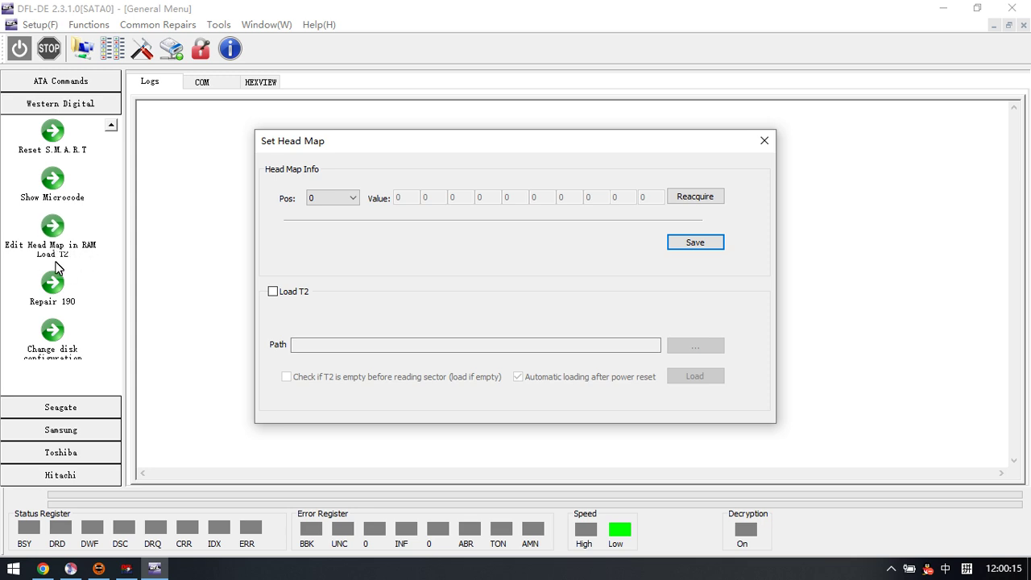
click(282, 292)
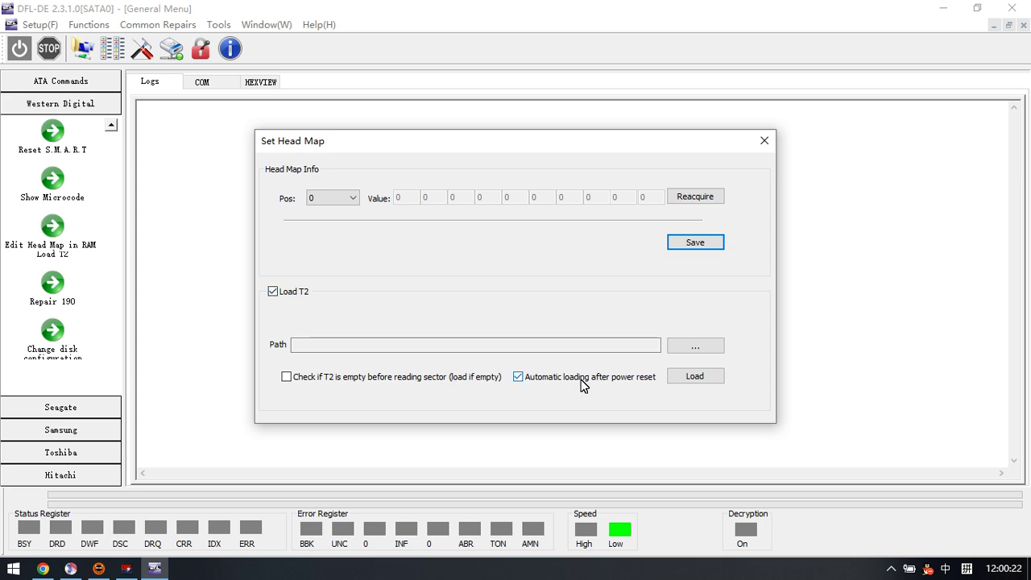
click(697, 348)
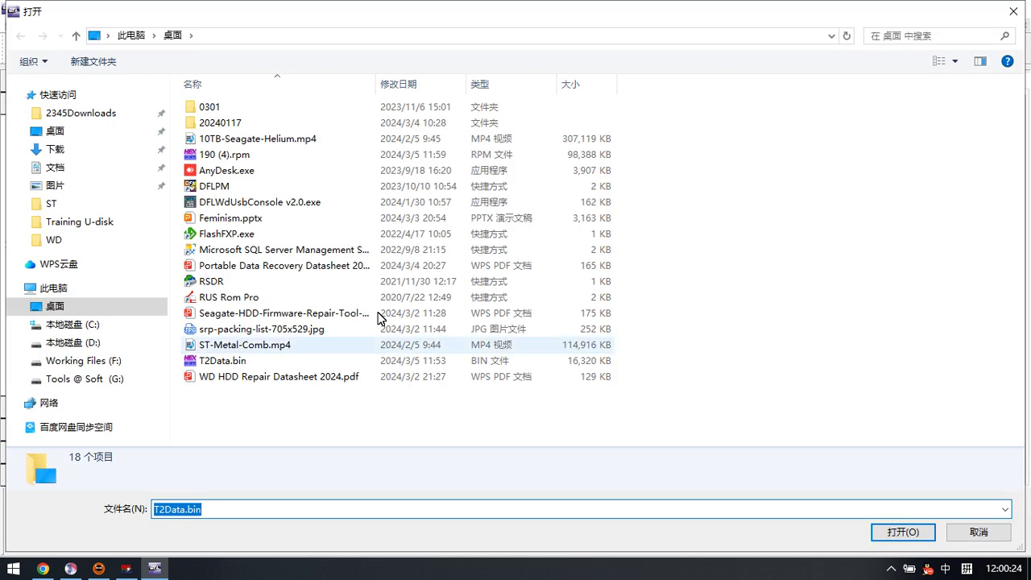
double_click(240, 159)
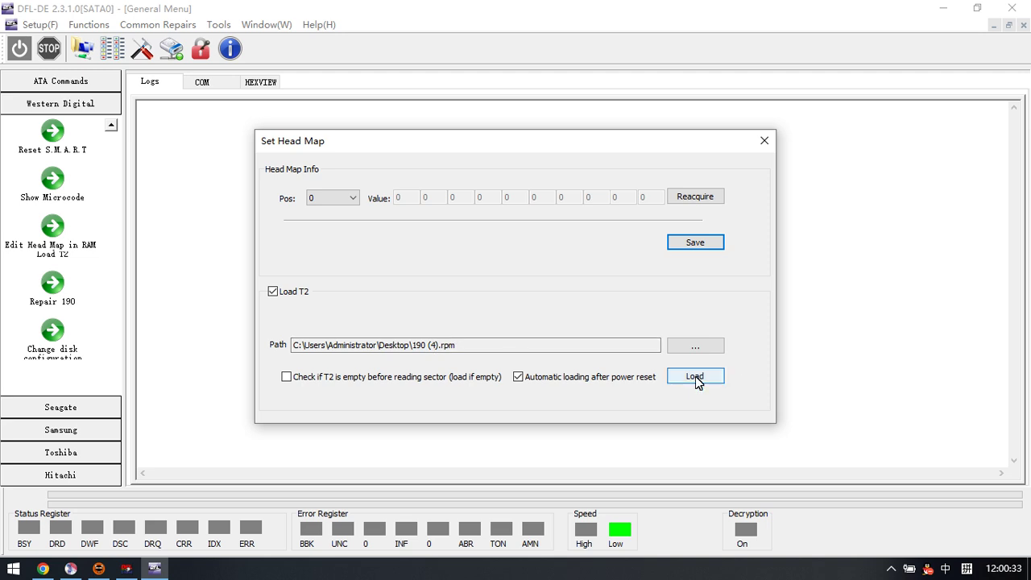
click(764, 140)
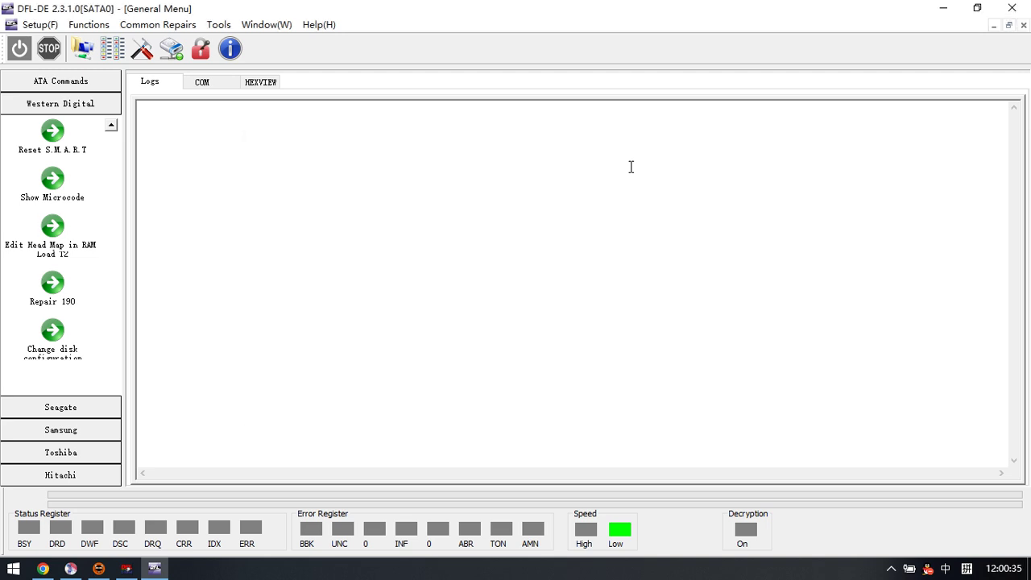
Request the drive's ID information in the hex view.
click(260, 81)
click(746, 182)
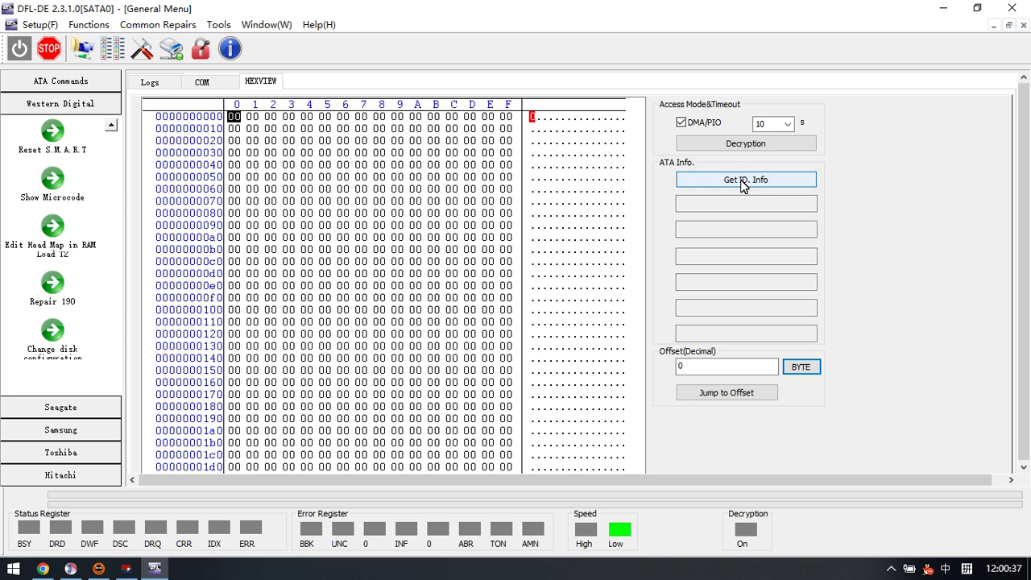